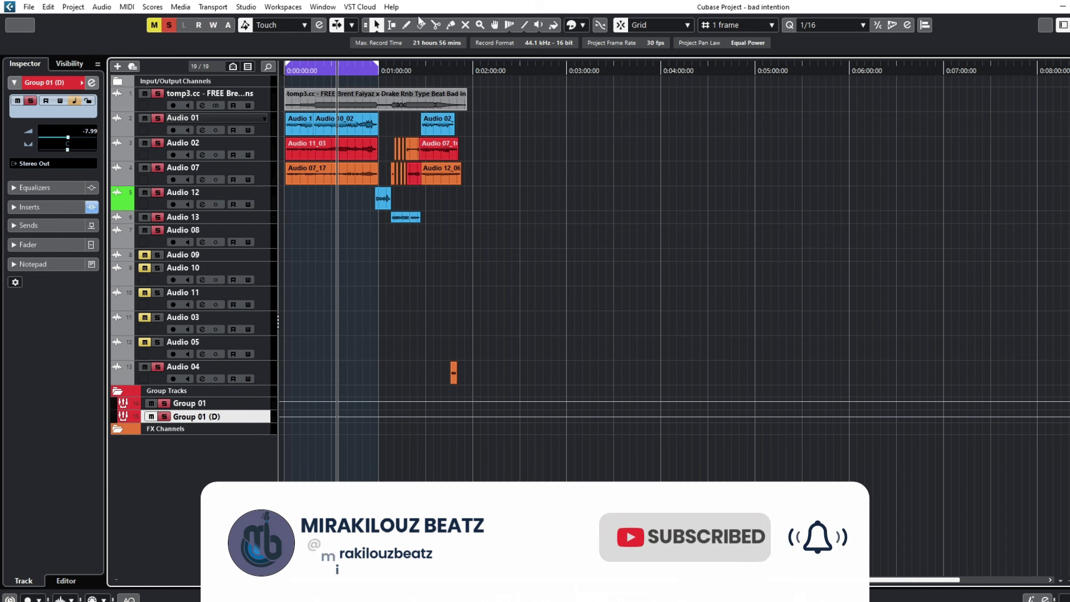
Step: Set the locator range to the full length of the beat clip and audition the project
left_click(380, 95)
key("p")
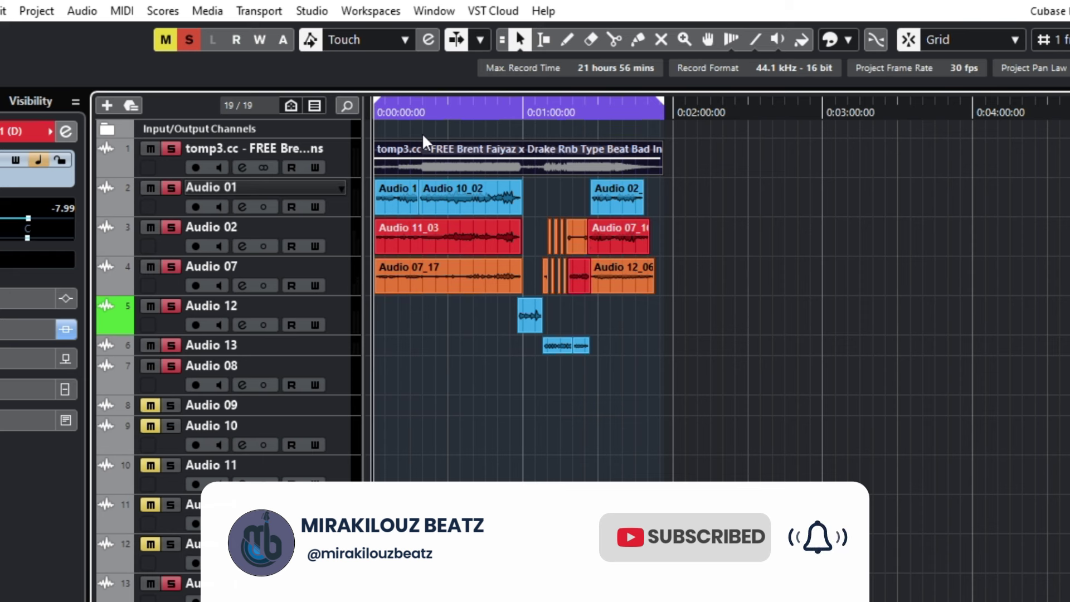
key("space")
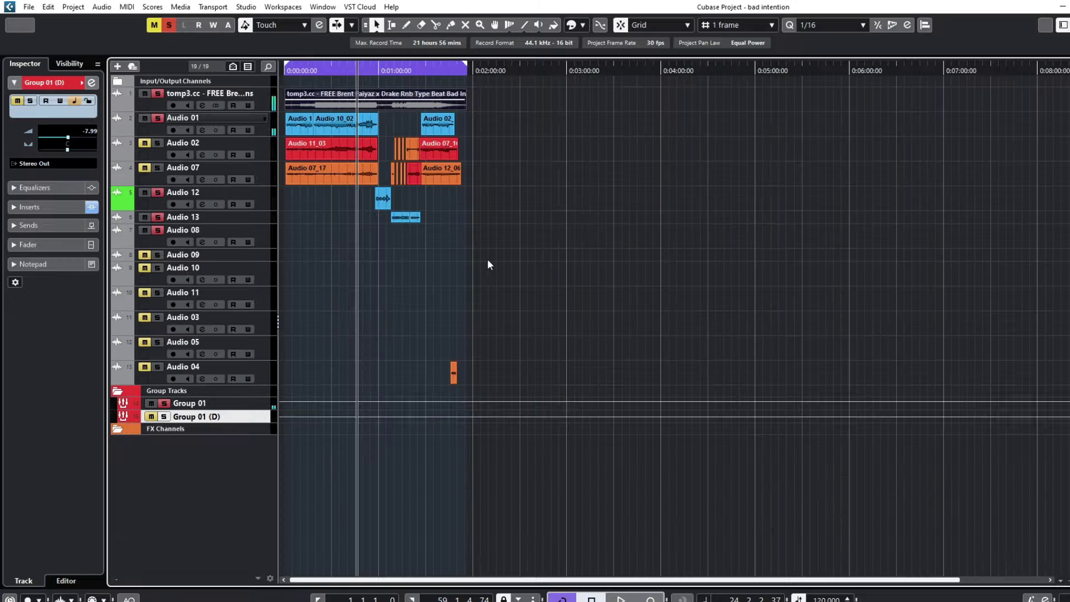
Step: Open the Auto-Tune Pro insert on the Audio 01 track and place its window clear of the track list
left_click(229, 125)
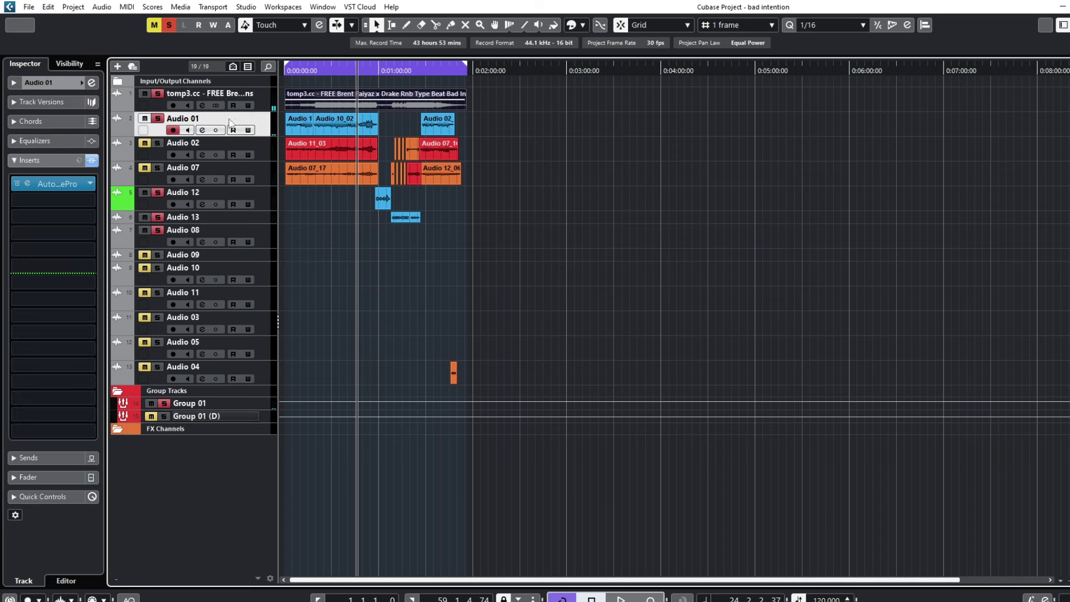
left_click(29, 182)
left_click_drag(474, 356, 672, 215)
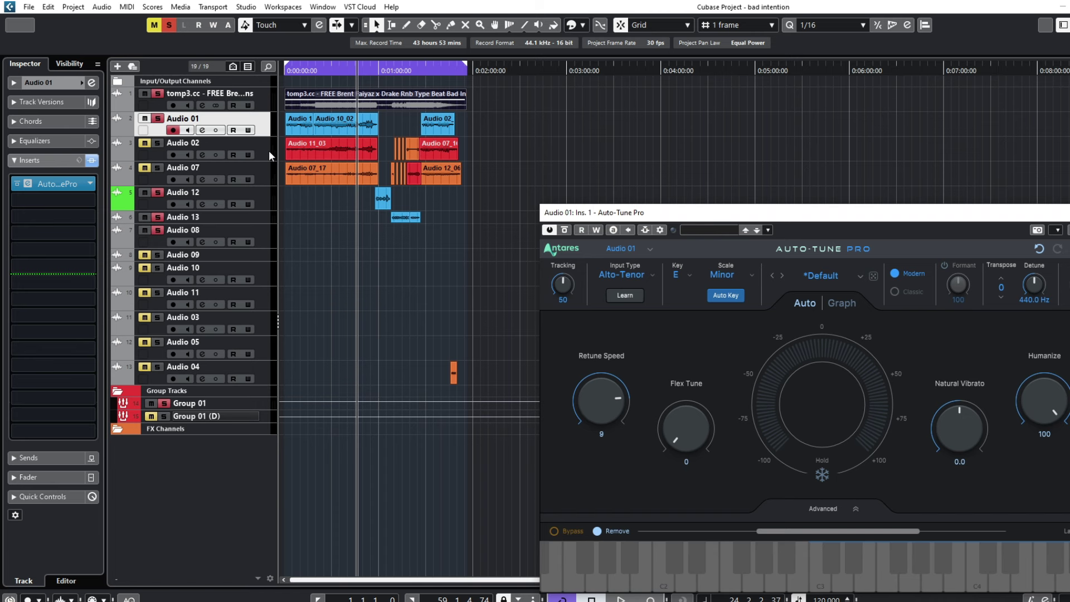
Step: Select the Group 01 channel, mute the beat track and move the playhead to about 20 seconds
left_click(260, 402)
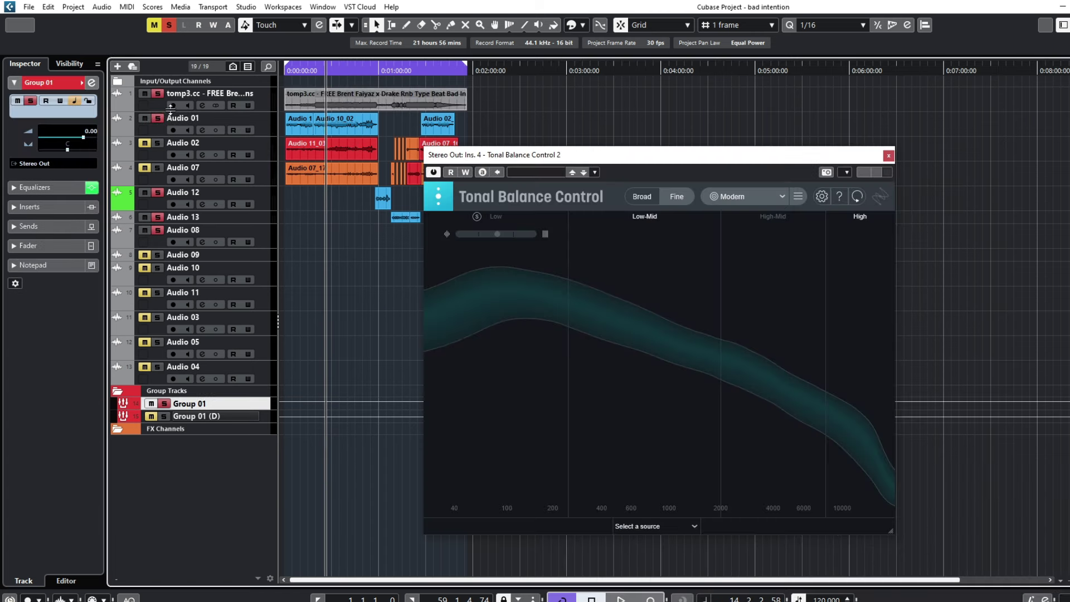
left_click(147, 94)
left_click(316, 72)
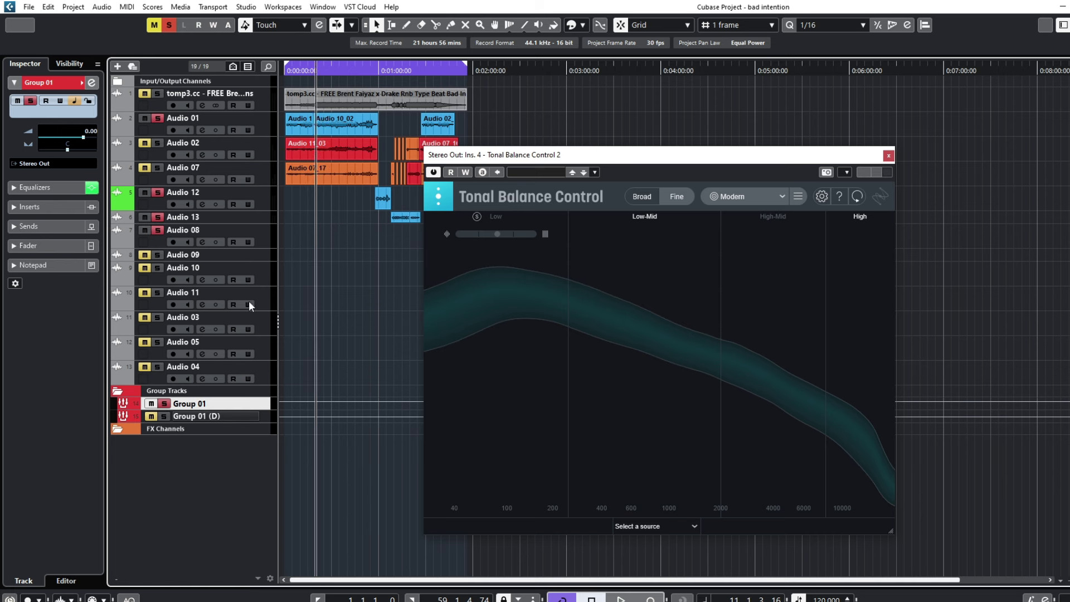
Step: Insert NS1 Stereo in Group 01's first insert slot, set its suppression level to 13 and audition the vocals
left_click(46, 206)
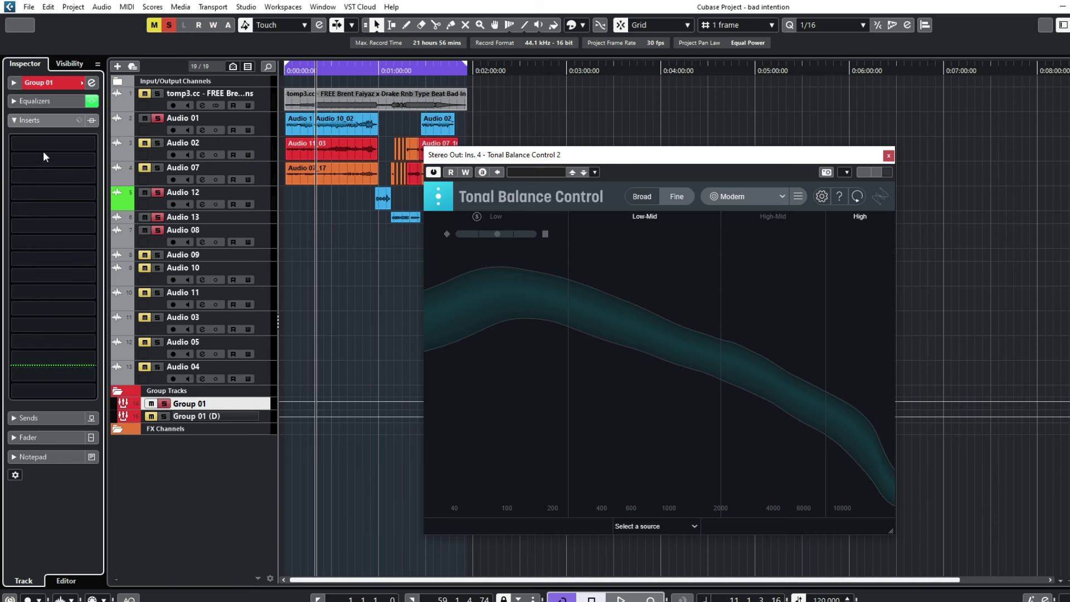
left_click(45, 156)
type("ns1")
left_click(53, 190)
left_click_drag(823, 271, 654, 186)
left_click_drag(730, 457, 730, 433)
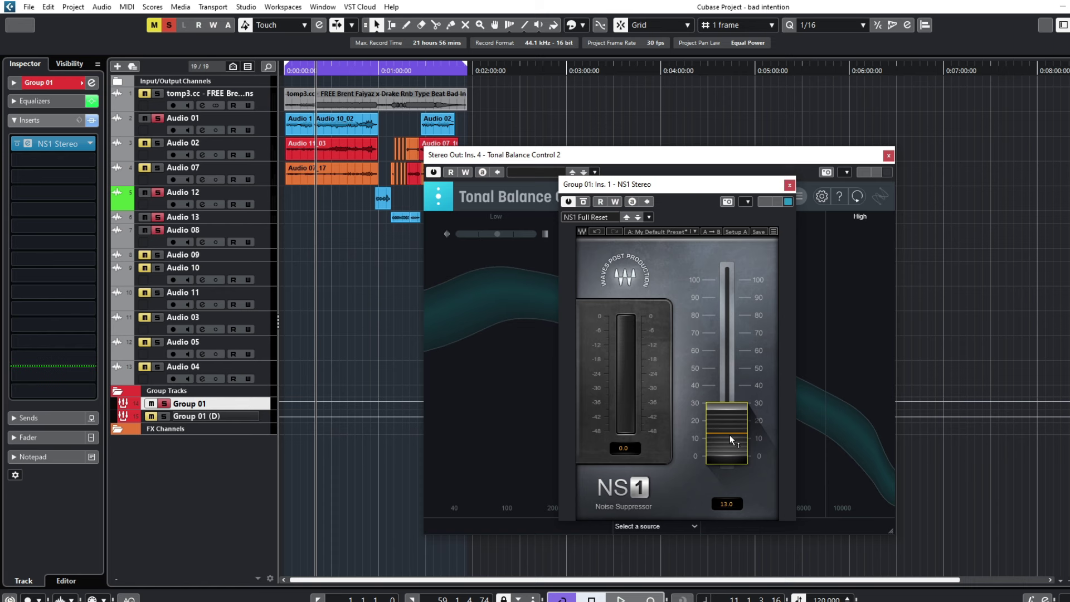
key("space")
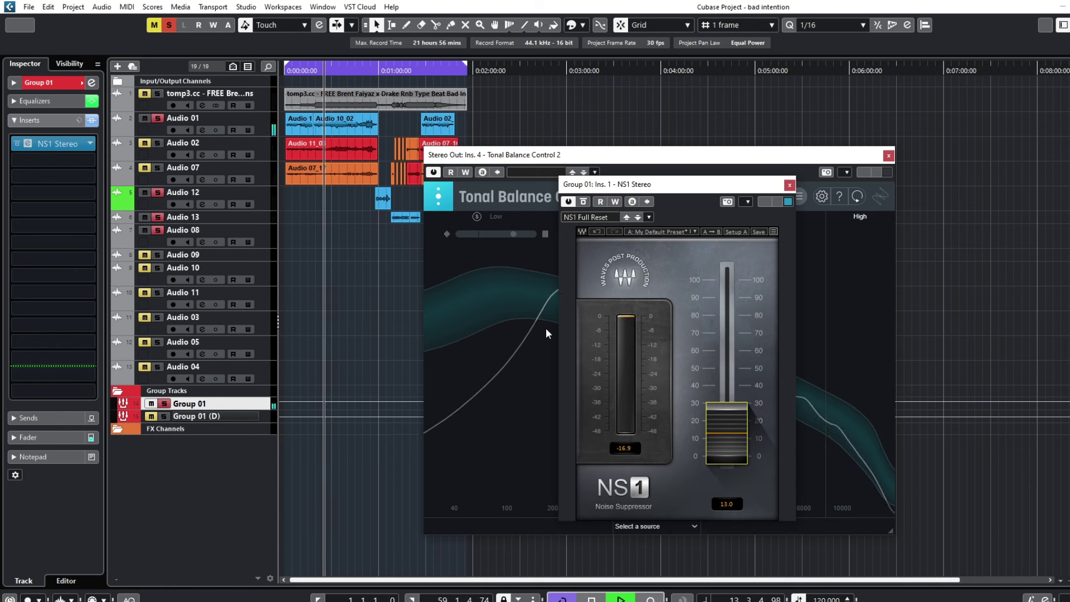
key("space")
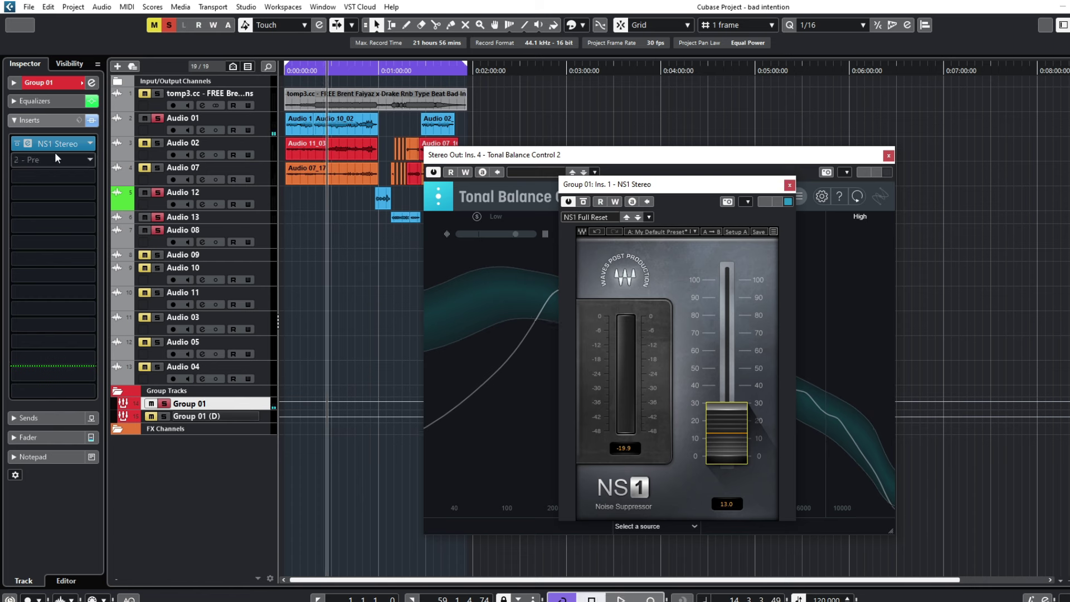
Step: Show the channel settings of Group 01 and close the NS1 and Tonal Balance Control windows
left_click(91, 83)
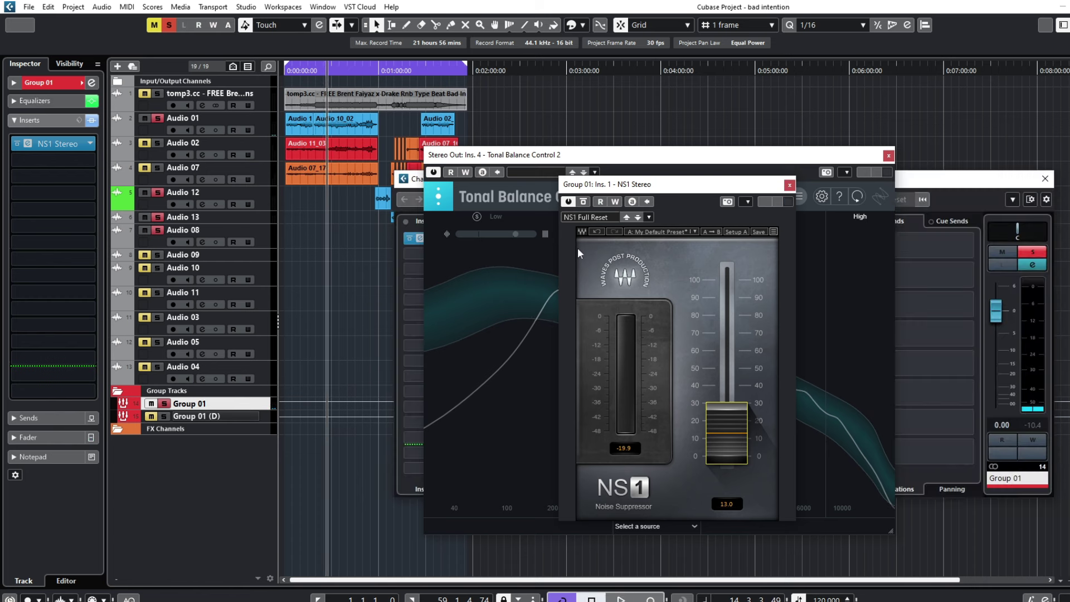
left_click(789, 184)
left_click(888, 155)
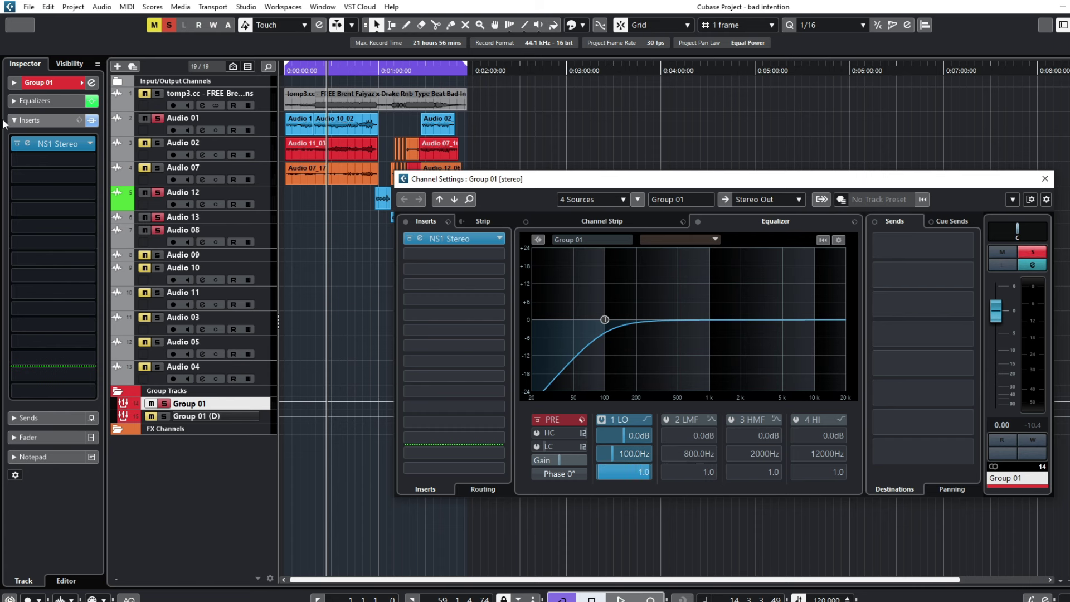
Step: Insert FabFilter Pro-Q 3 in Group 01's second insert slot and move its window beside the track list
left_click(88, 163)
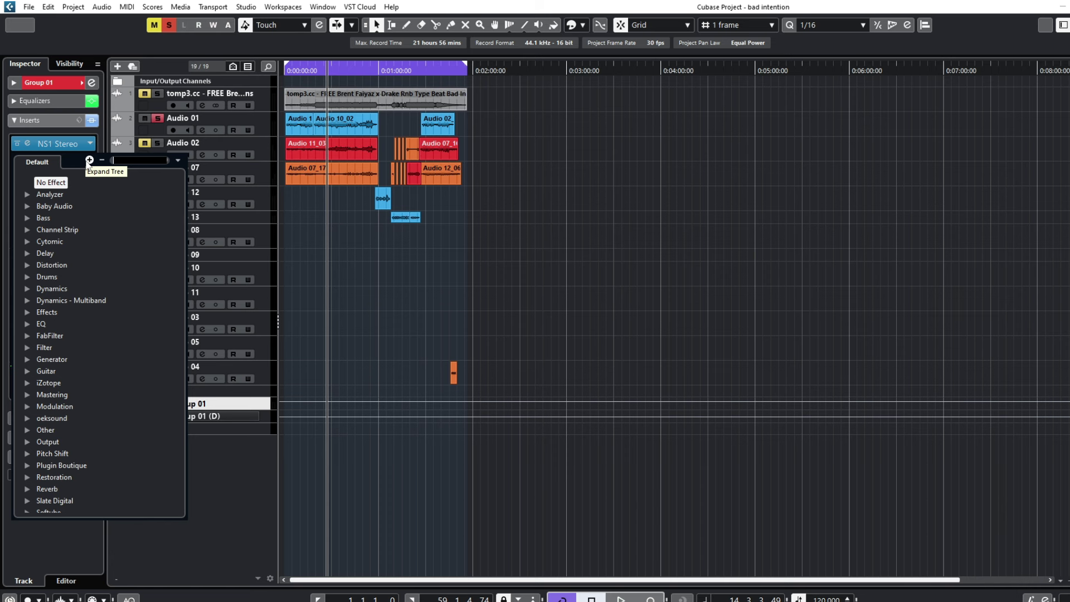
type("fab")
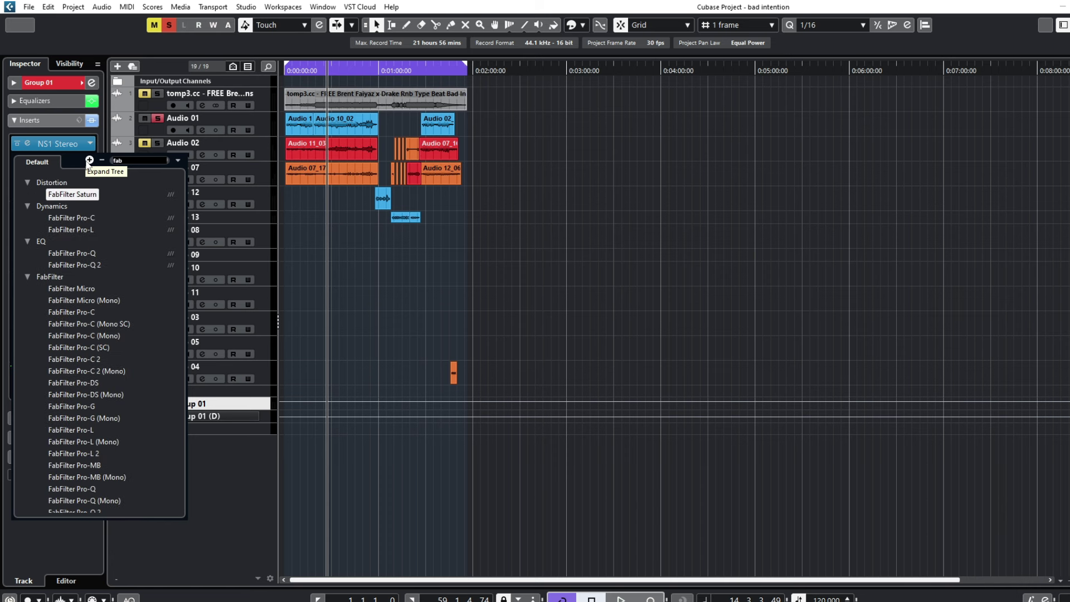
scroll(67, 401, "down", 5)
left_click(72, 407)
left_click_drag(903, 199, 533, 162)
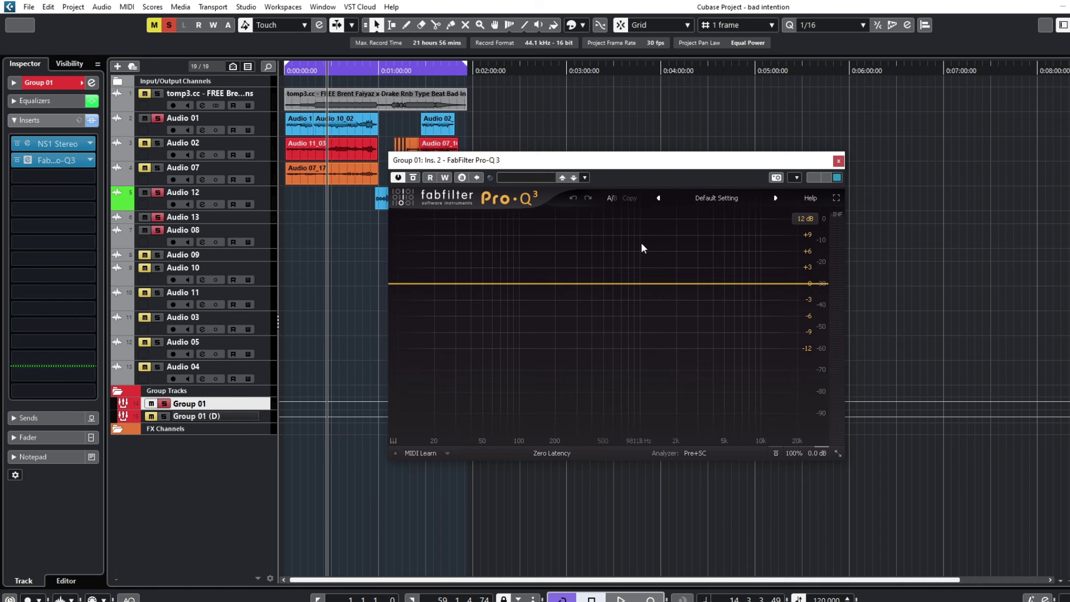
Step: Add a slight bell cut at about 108 Hz and a 24 dB/oct low cut at about 96 Hz in Pro-Q 3
mouse_move(512, 283)
left_mouse_down()
mouse_move(526, 241)
mouse_move(522, 308)
mouse_move(523, 286)
left_mouse_up()
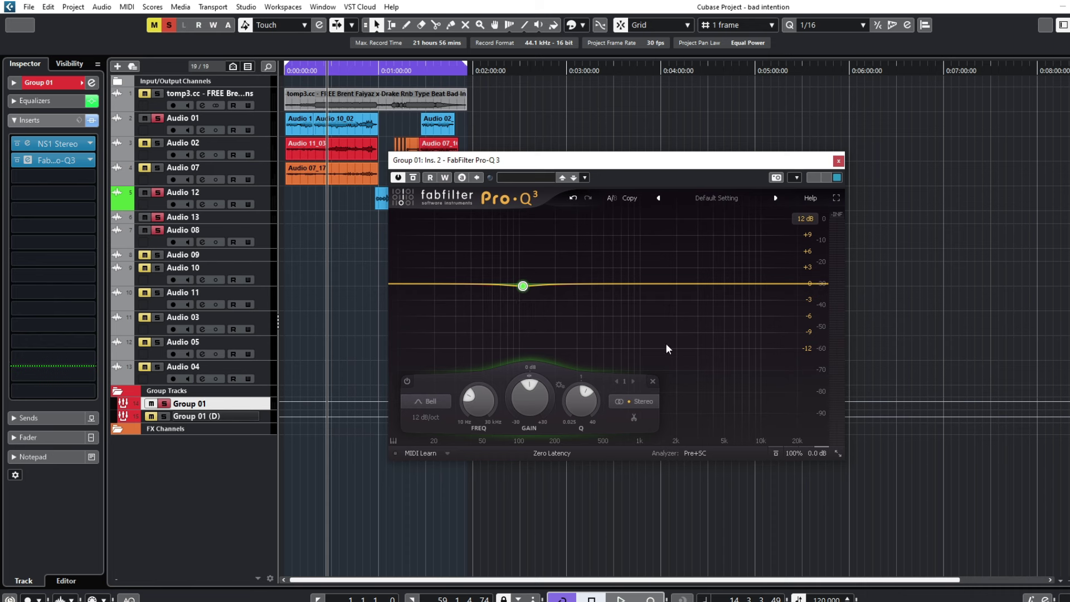
left_click(400, 285)
left_click_drag(400, 284, 518, 288)
key("space")
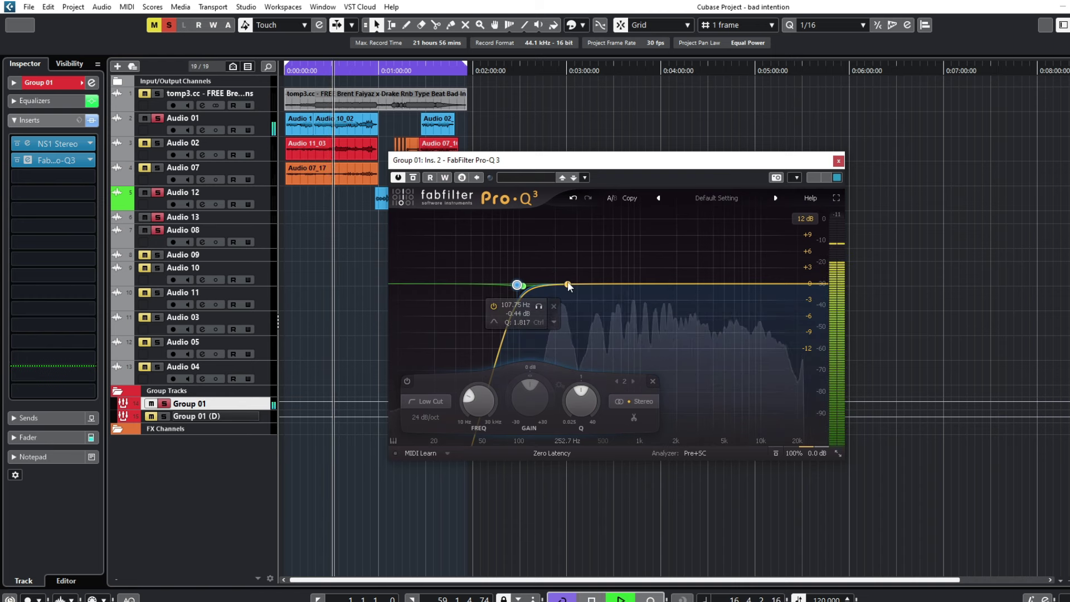
key("space")
Step: Sweep a narrow bell band to about 839 Hz, set its gain to 0 dB and its dynamic range to about -5 dB
left_click_drag(657, 283, 654, 252)
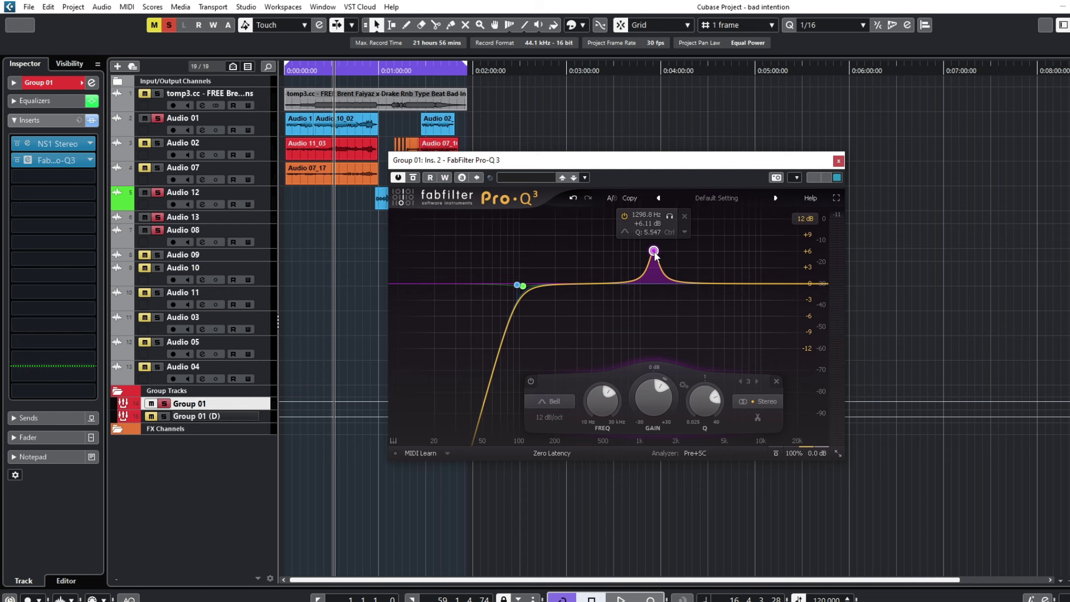
key("space")
left_click_drag(654, 252, 634, 208)
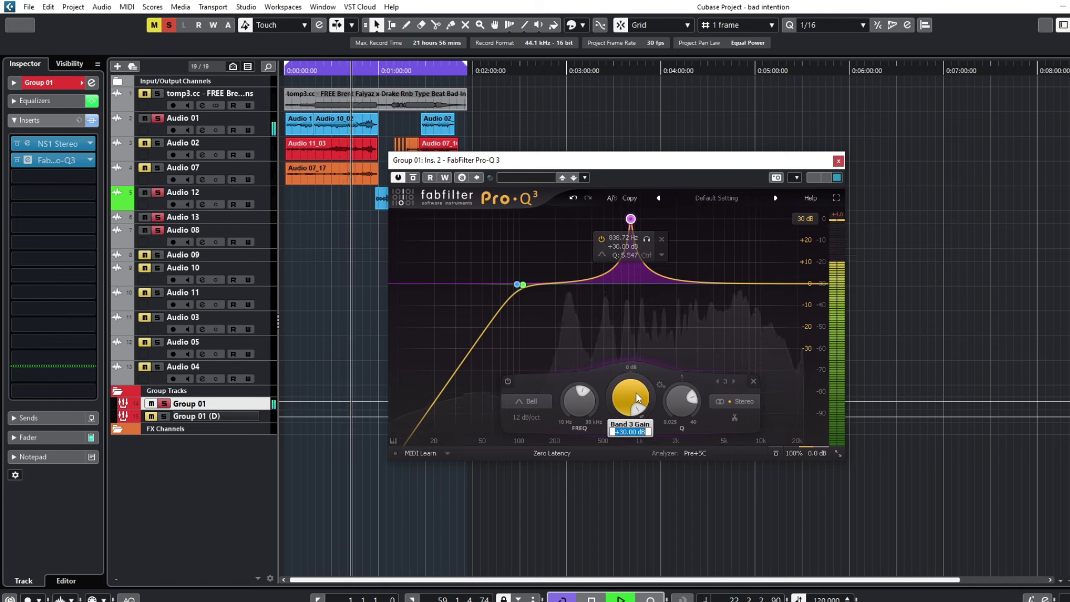
double_click(638, 398)
type("0")
key("Return")
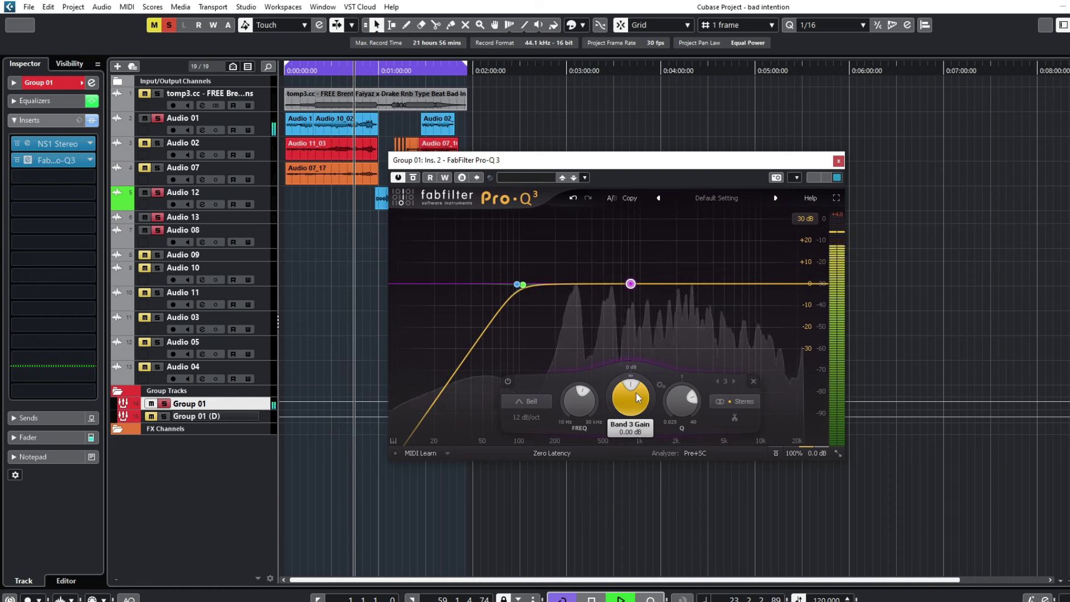
left_click_drag(628, 385, 598, 413)
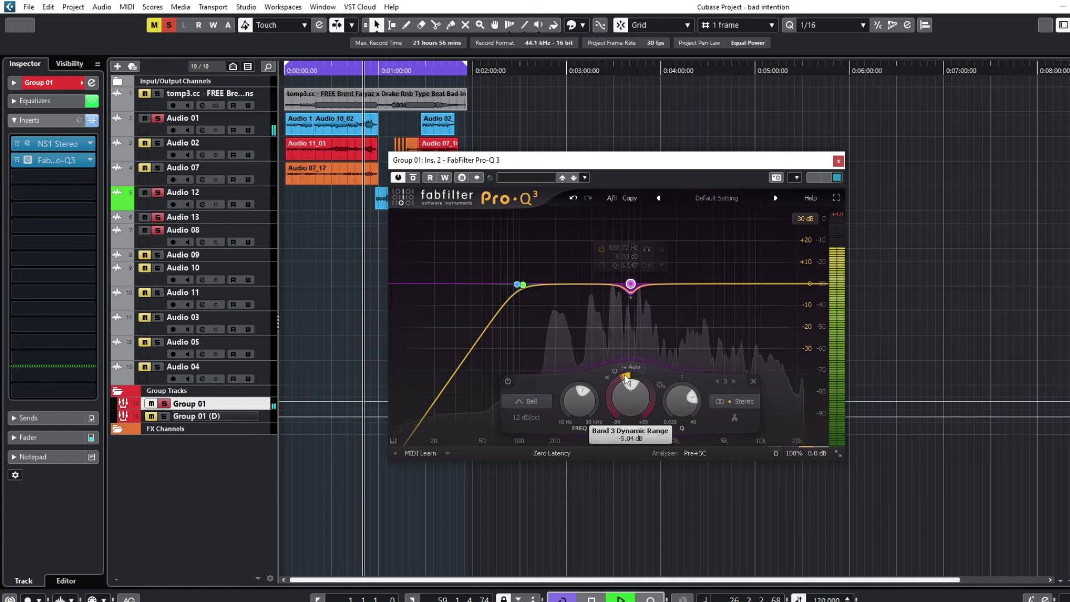
Step: Sweep another bell band to about 6312 Hz with Q about 7.3, set to 0 dB gain and about -2 dB dynamic range
left_click_drag(677, 285, 759, 35)
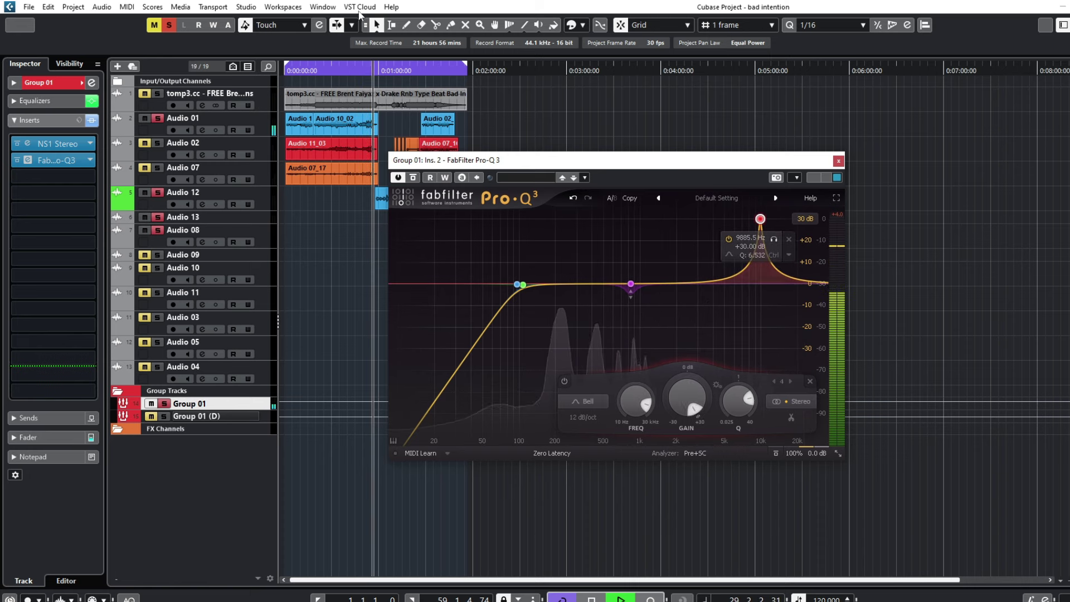
left_click_drag(760, 219, 738, 185)
scroll(737, 190, "up", 2)
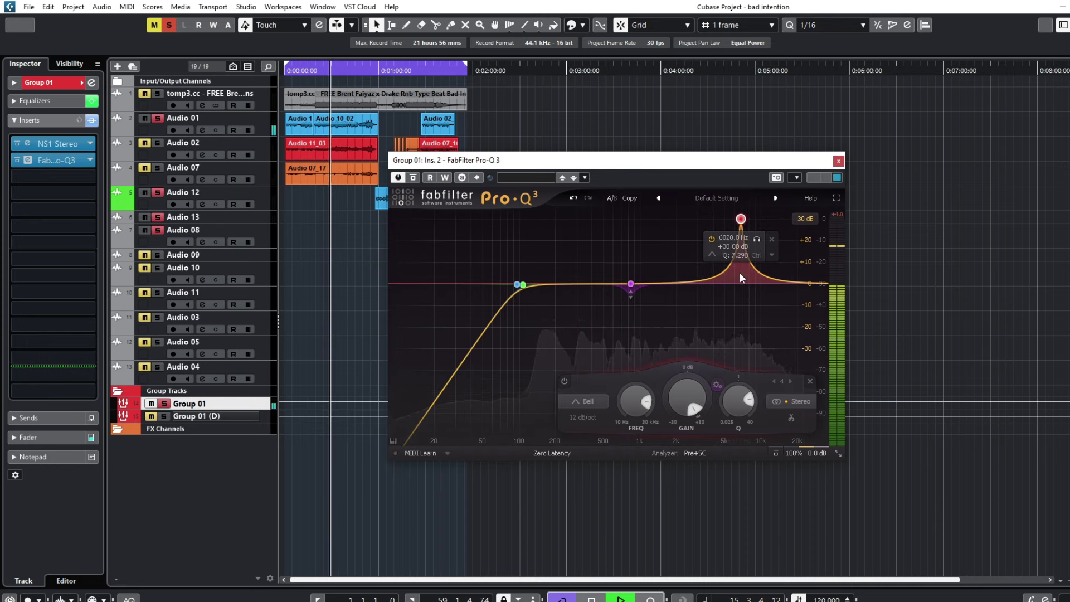
mouse_move(741, 219)
left_mouse_down()
mouse_move(696, 219)
mouse_move(737, 219)
left_mouse_up()
double_click(682, 399)
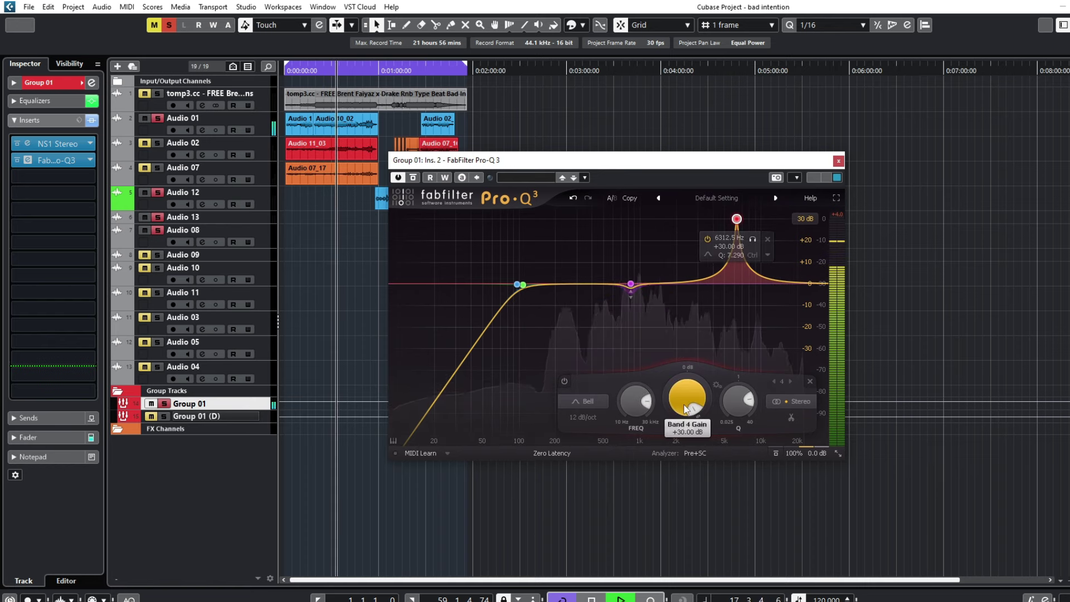
type("0")
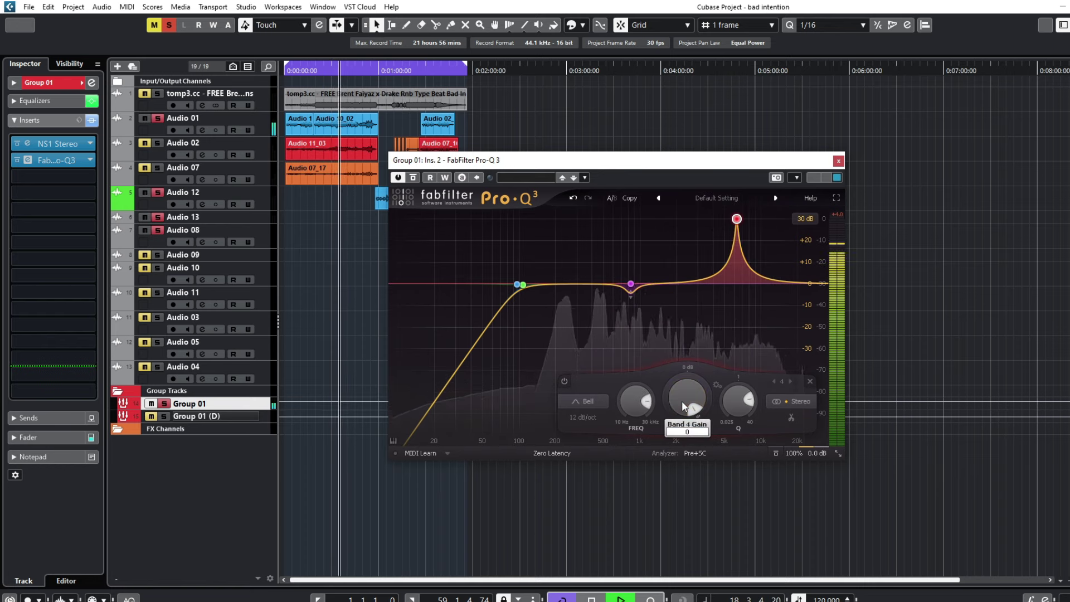
key("Return")
left_click_drag(694, 384, 678, 407)
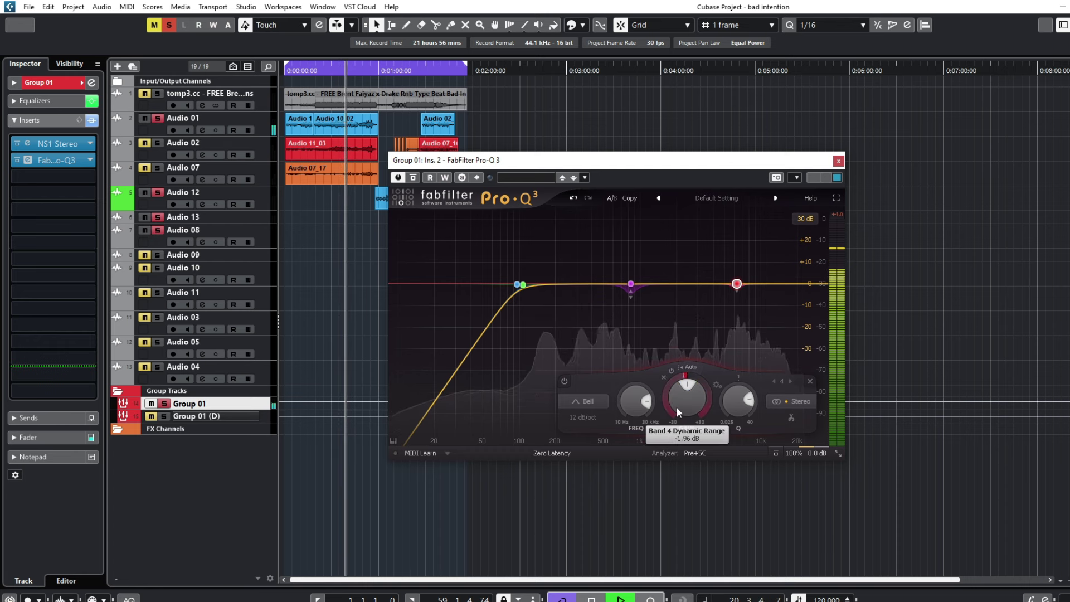
Step: Add a bell band at about 211 Hz, set its gain to 0 dB and give it a small negative dynamic range
left_click_drag(583, 296, 559, 10)
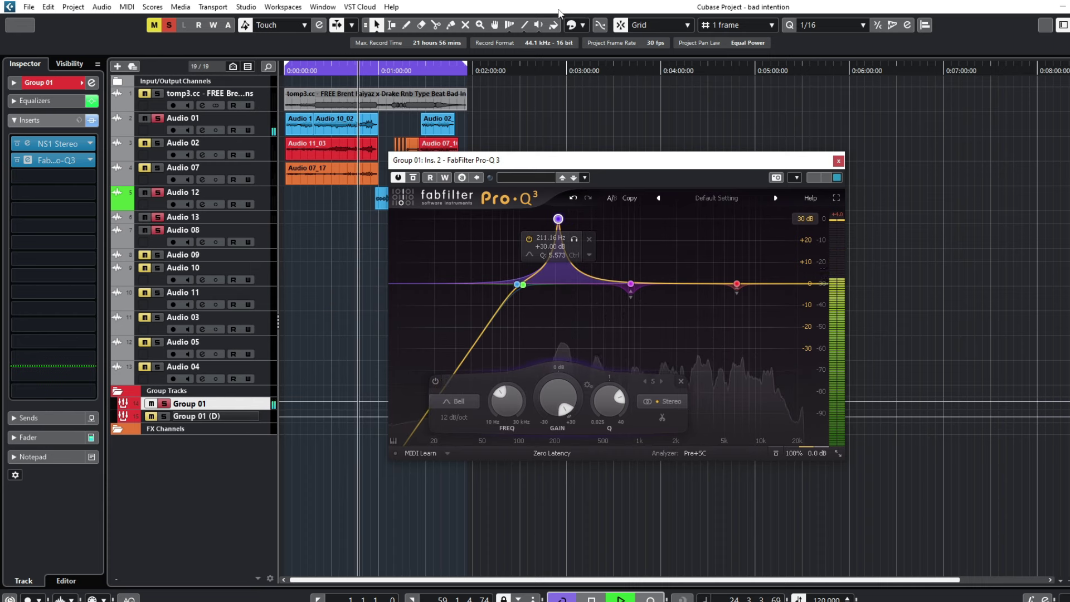
double_click(568, 400)
type("0")
key("Return")
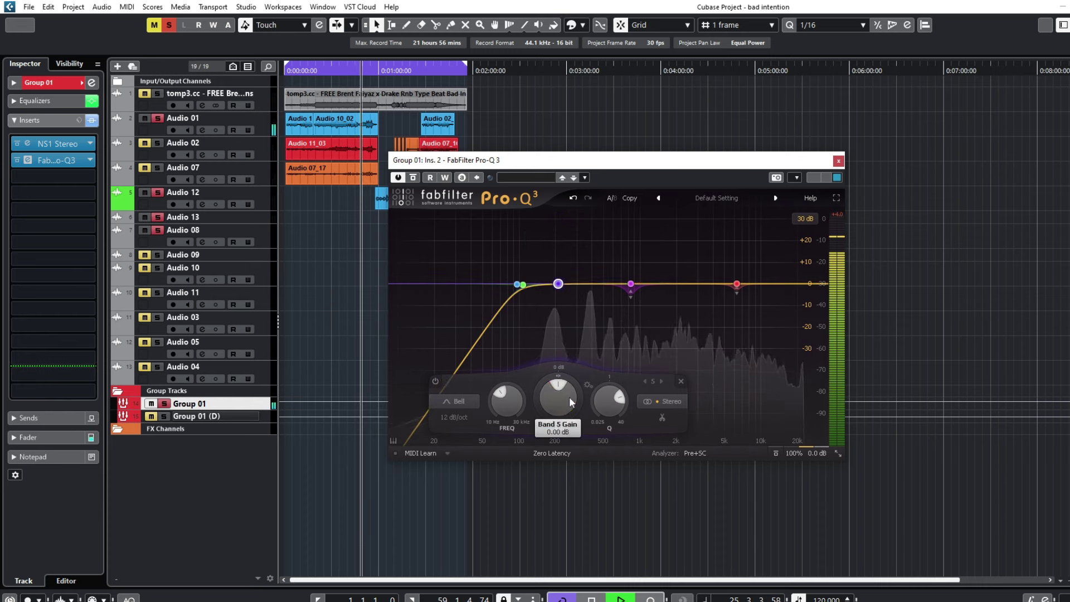
left_click_drag(557, 381, 517, 408)
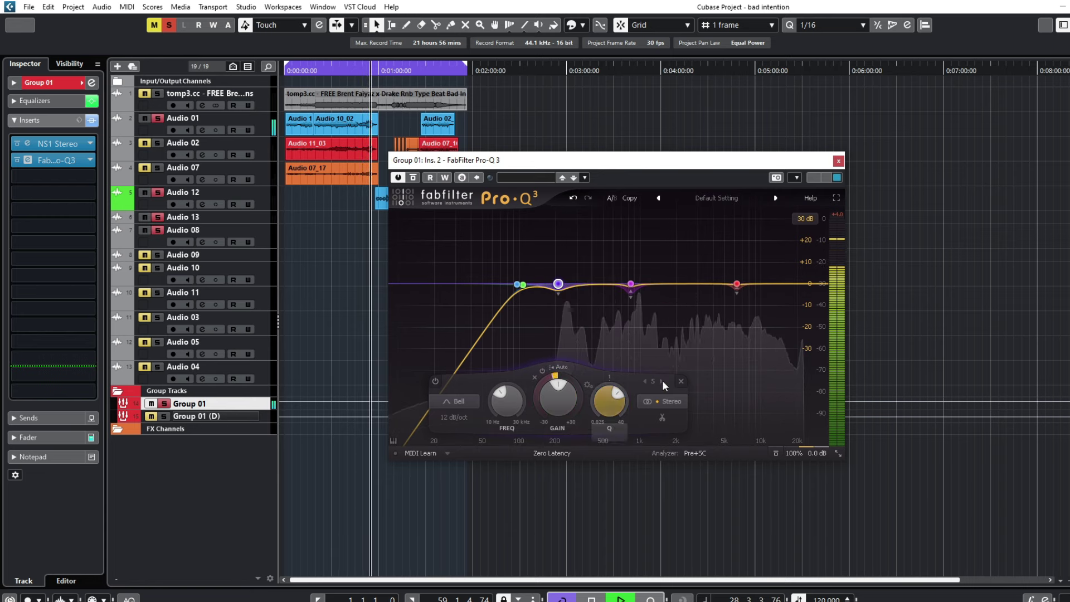
Step: Sweep a bell band to about 3369 Hz with Q about 8, set to 0 dB gain and about -1.9 dB dynamic range
left_click(667, 262)
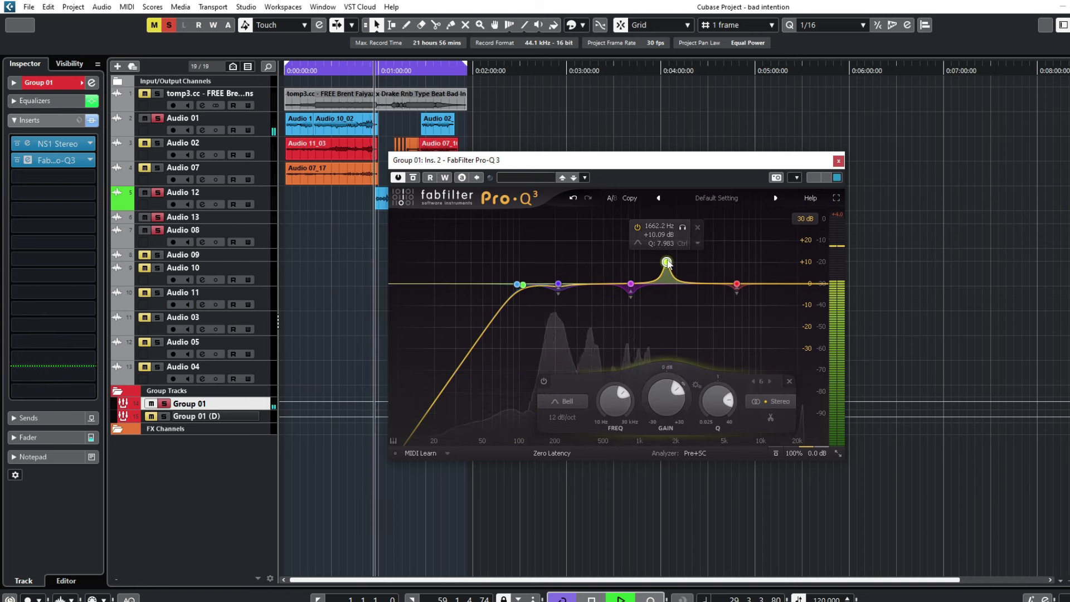
scroll(667, 263, "up", 5)
left_click_drag(666, 262, 703, 98)
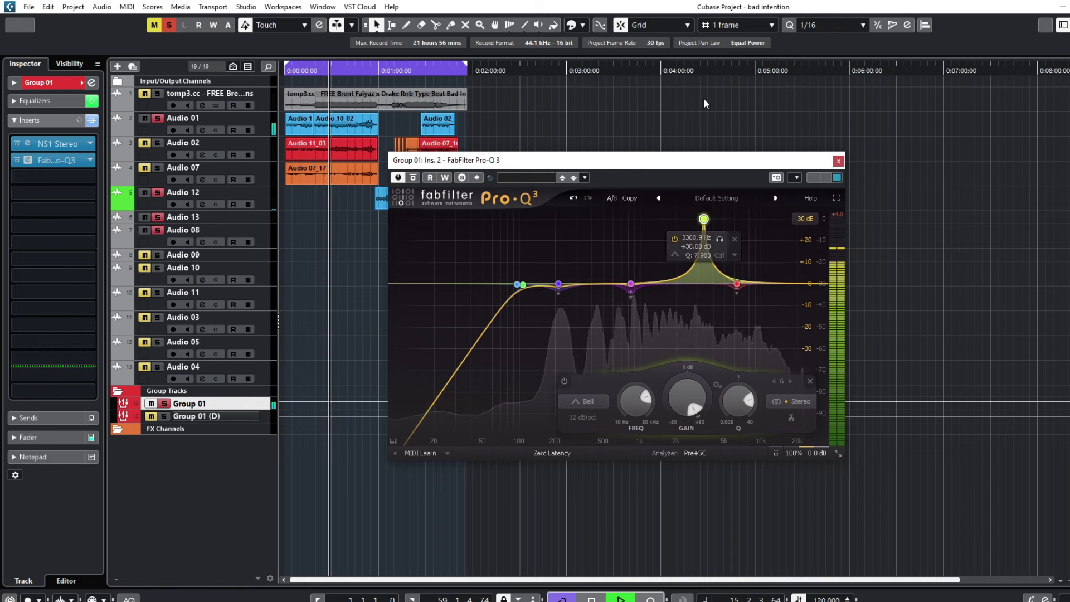
double_click(691, 391)
type("0")
key("Return")
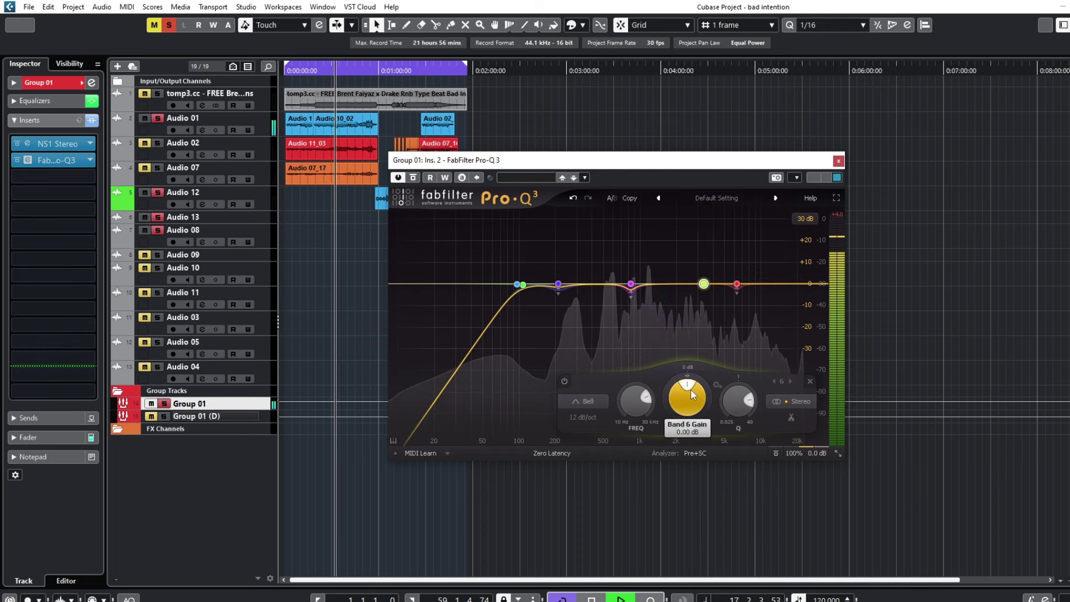
left_click_drag(671, 391, 668, 399)
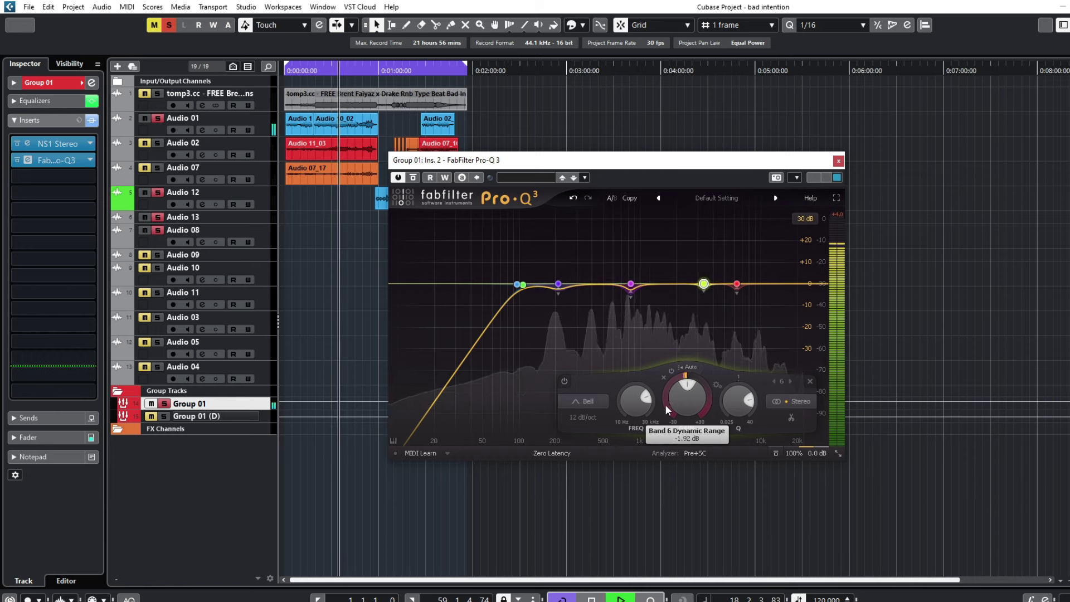
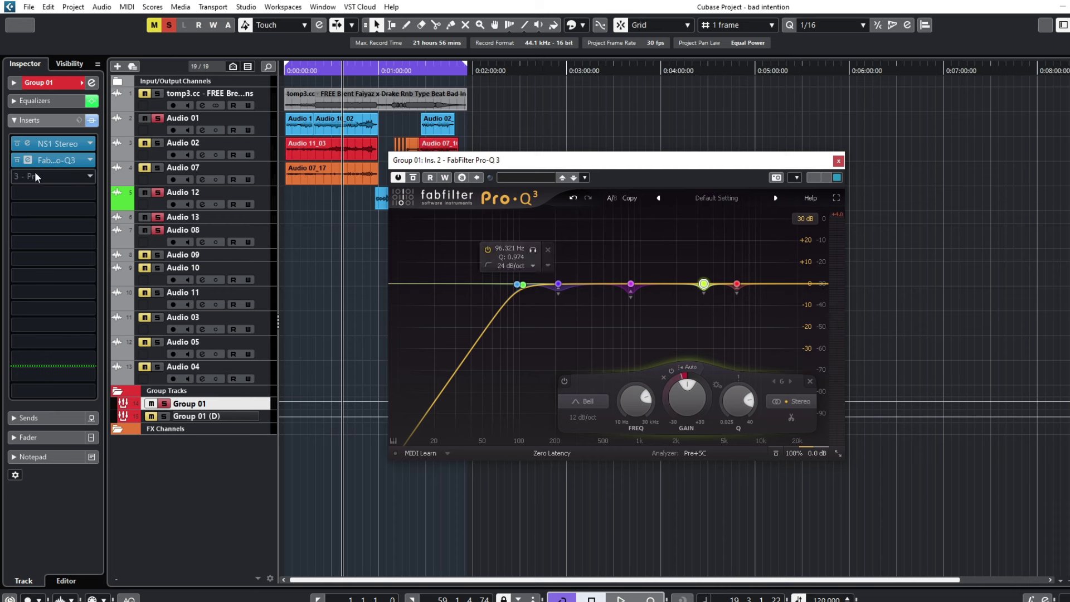
left_click(318, 70)
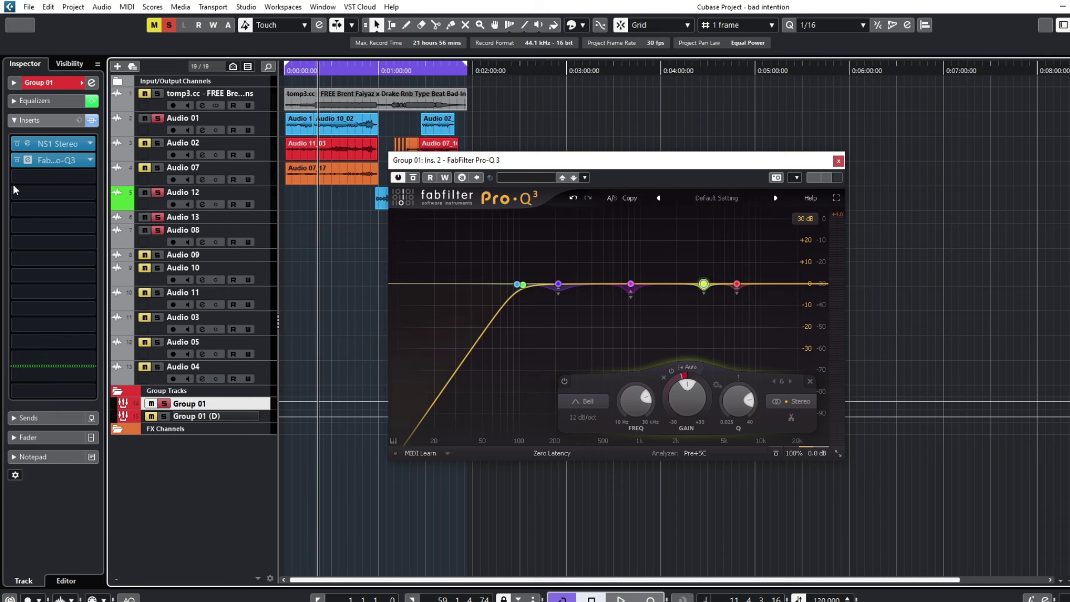
Step: Insert FabFilter Pro-C 2 in the third insert slot of Group 01 and turn off its auto gain
left_click(38, 182)
type("c")
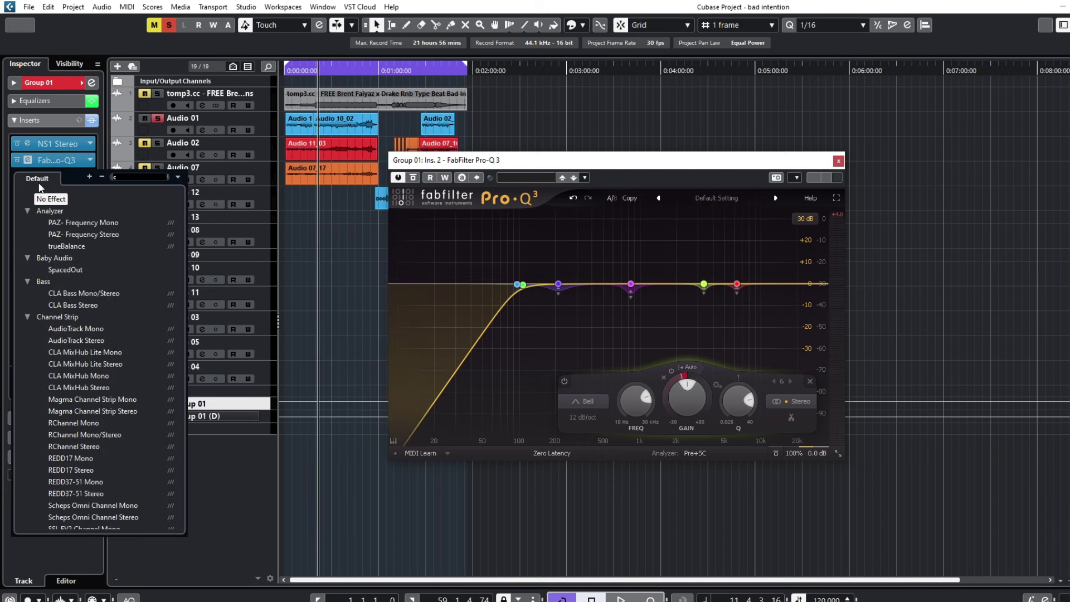
key("BackSpace")
type("fab")
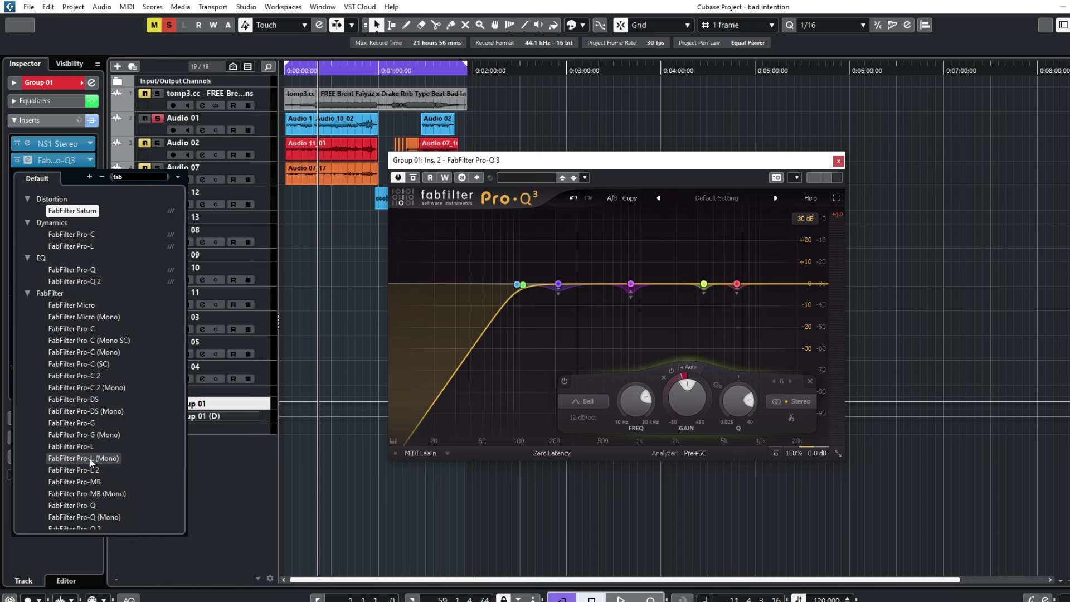
left_click(72, 376)
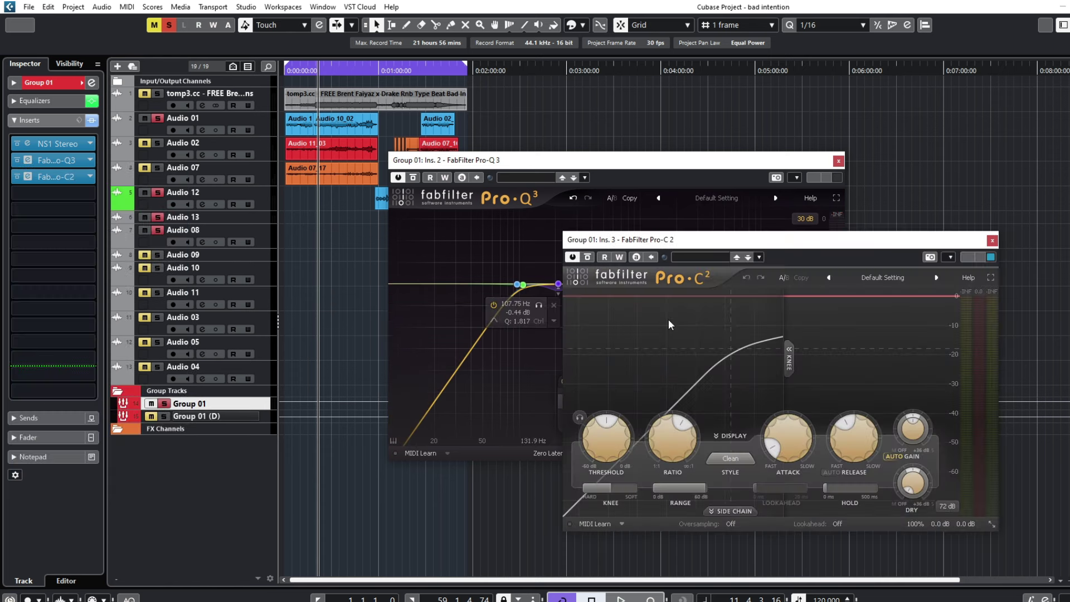
left_click(895, 453)
Step: During playback with the beat, set the Pro-C 2 threshold to about -29 dB, lower the ratio and raise the output gain slightly
left_click(357, 124)
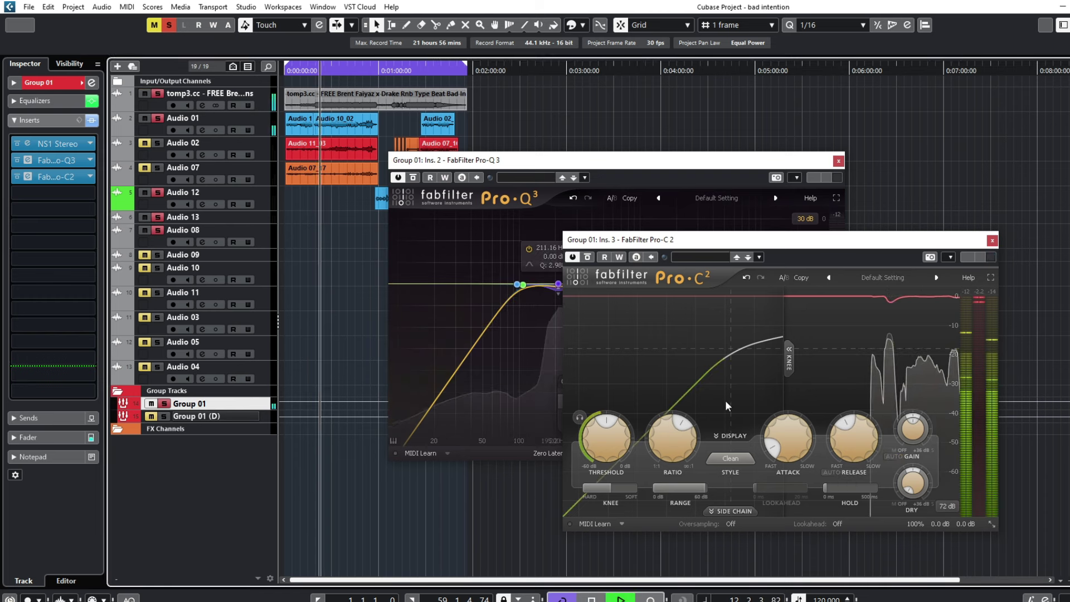
mouse_move(798, 428)
mouse_move(851, 423)
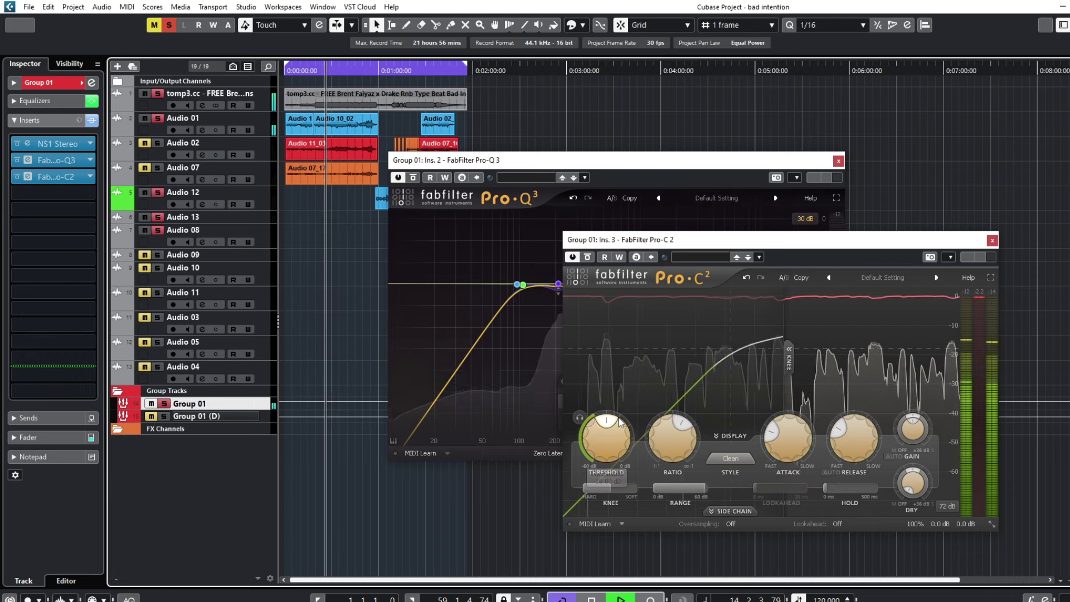
mouse_move(586, 425)
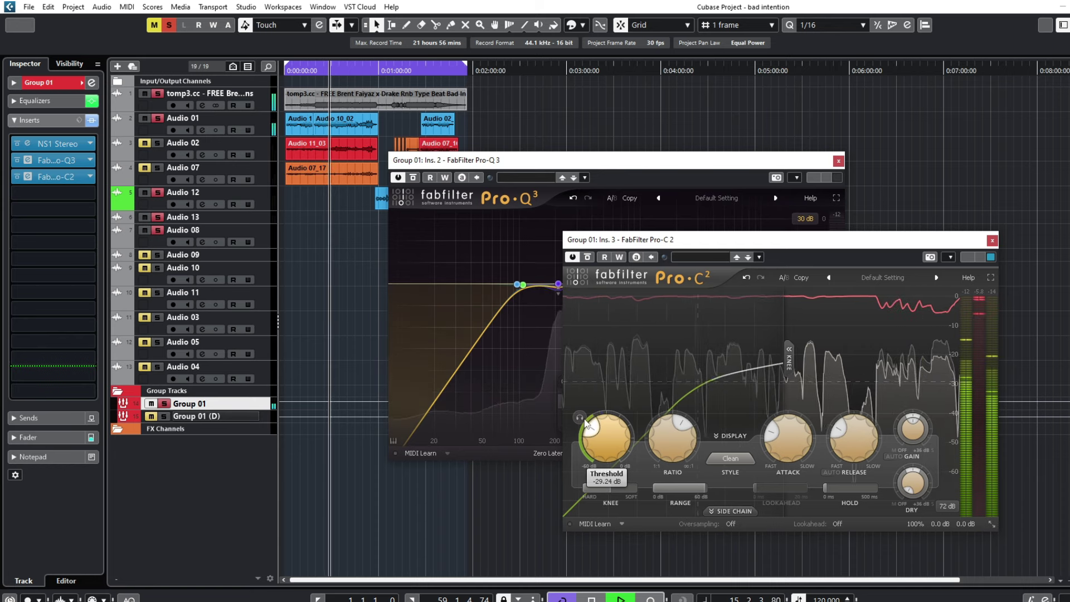
mouse_move(675, 428)
scroll(675, 427, "down", 5)
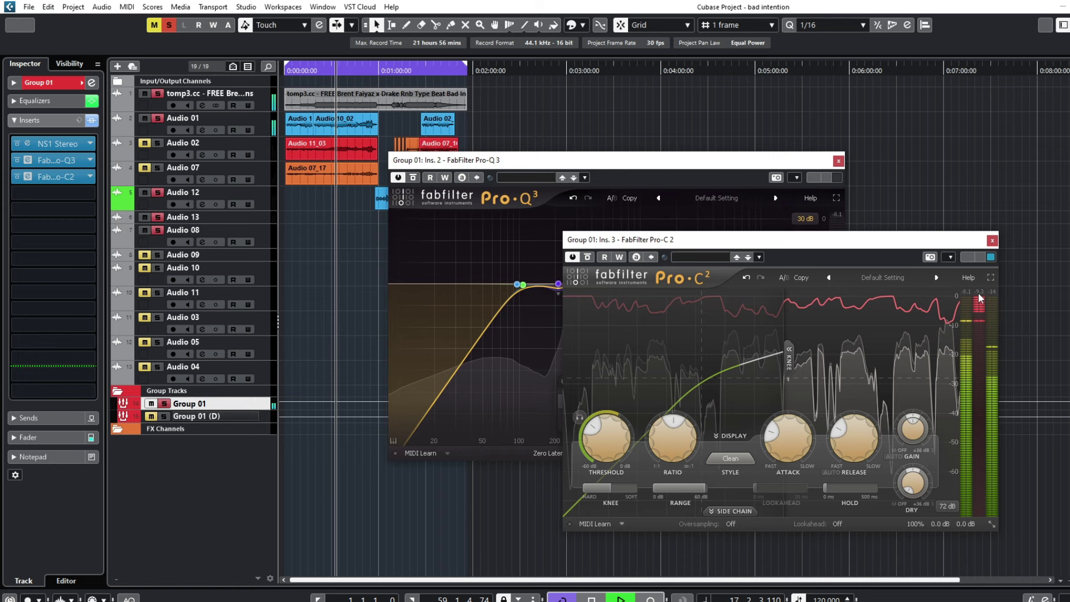
mouse_move(914, 432)
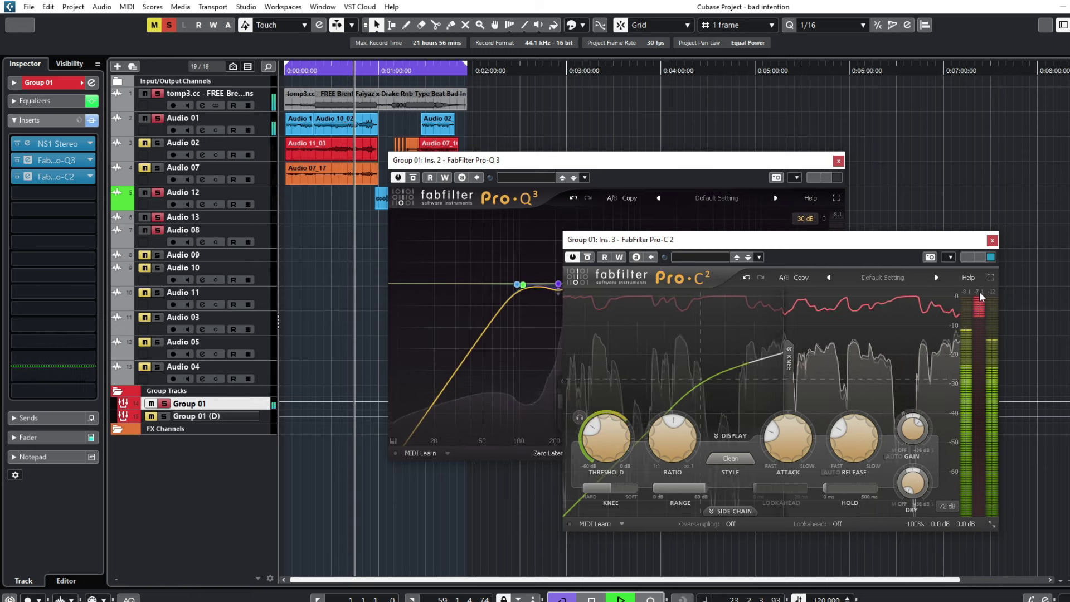
key("space")
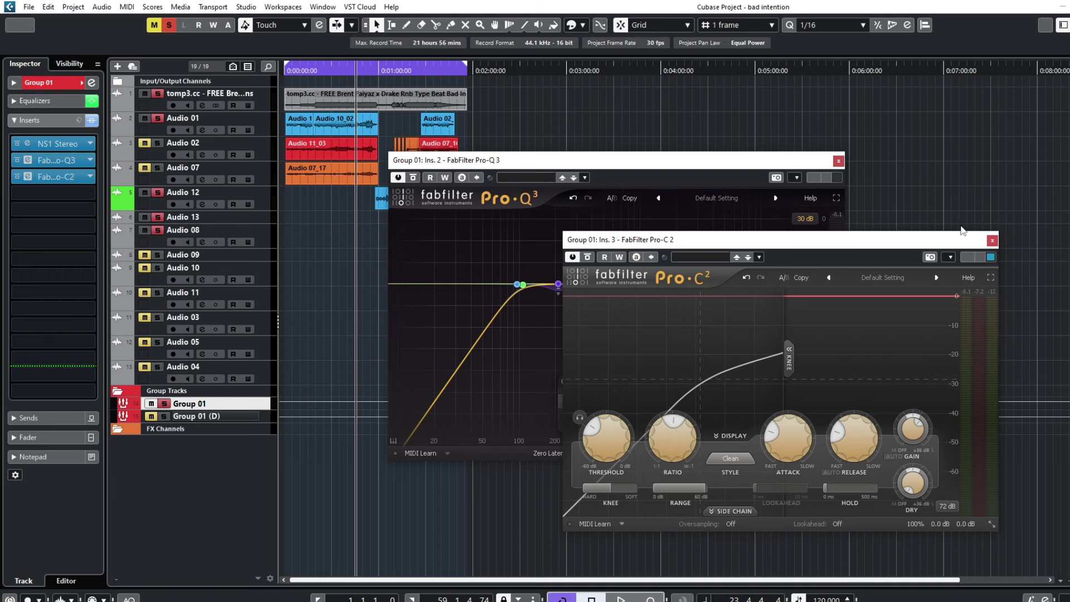
Step: Close the Pro-Q 3 window, return the playhead to around bar 10 and mute the beat track
left_click(843, 162)
left_click(839, 162)
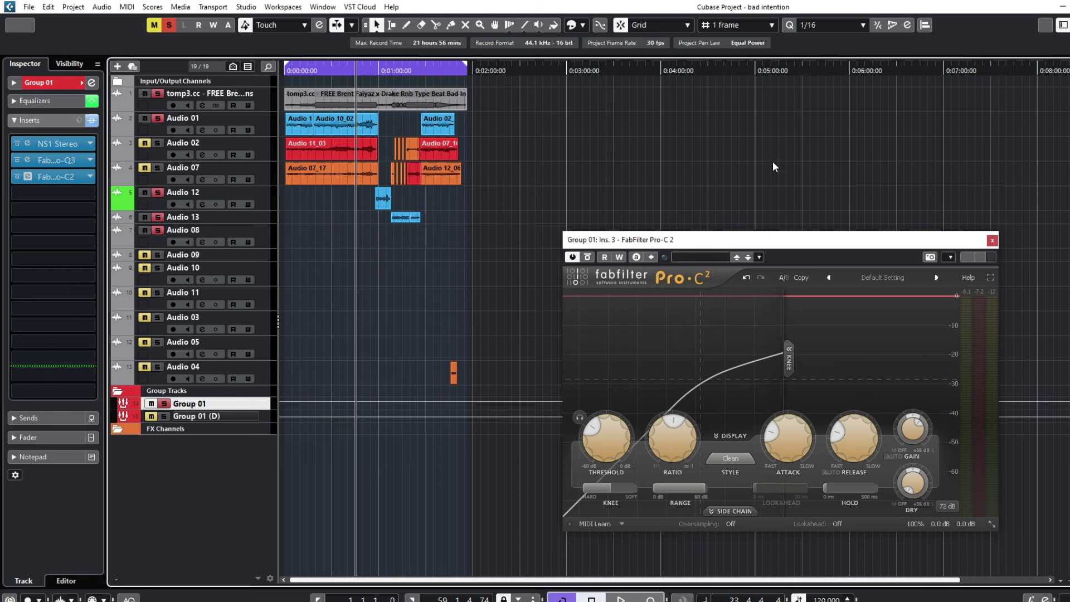
left_click(314, 70)
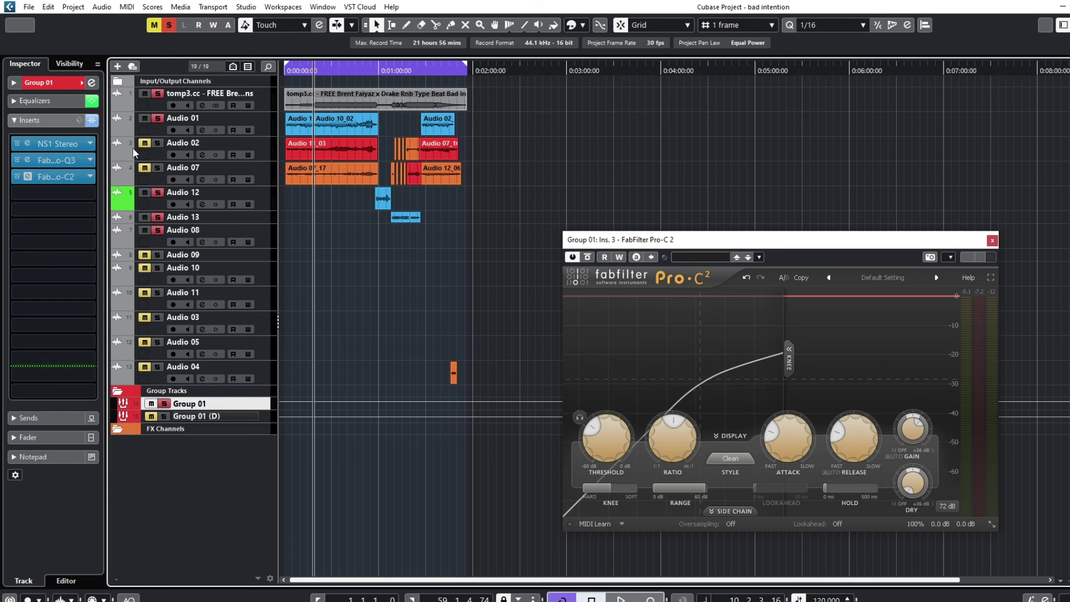
left_click(145, 93)
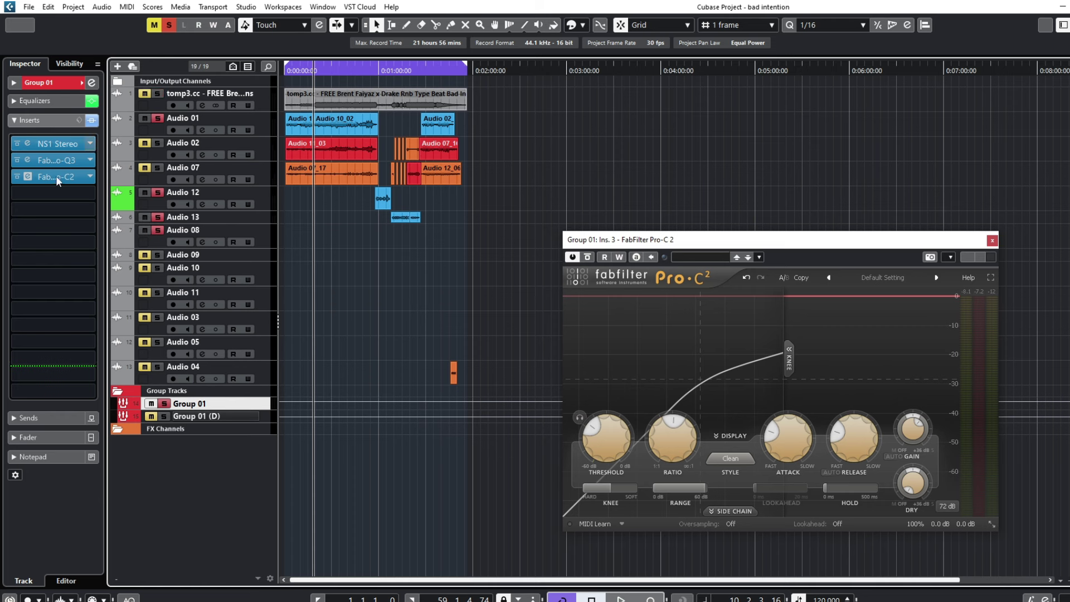
Step: Insert PuigTec EQP1A Stereo in the fourth insert slot of Group 01
left_click(38, 193)
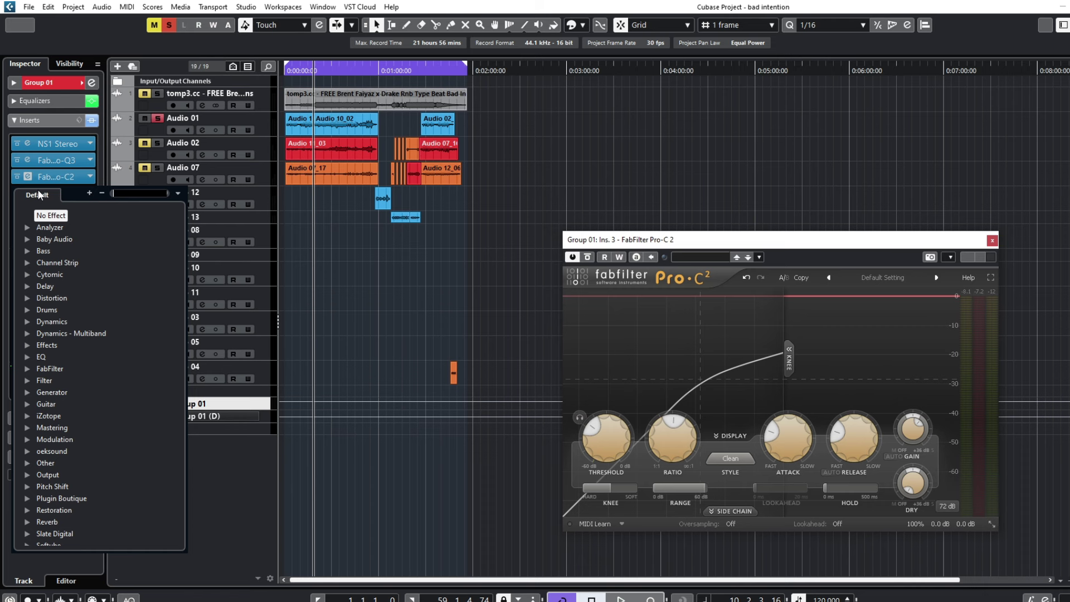
type("put")
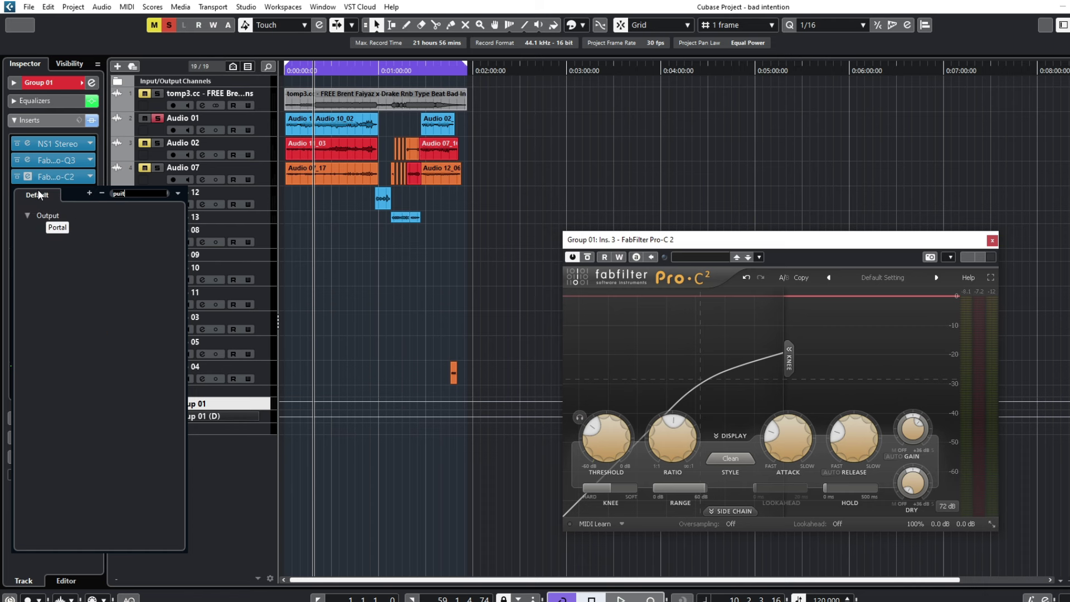
key("BackSpace")
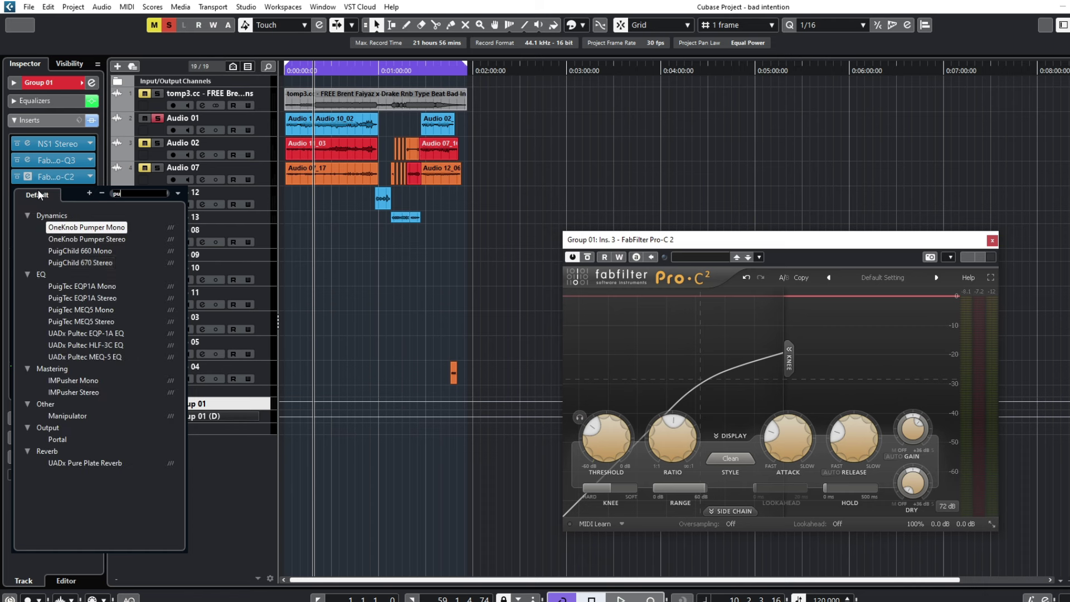
left_click(91, 297)
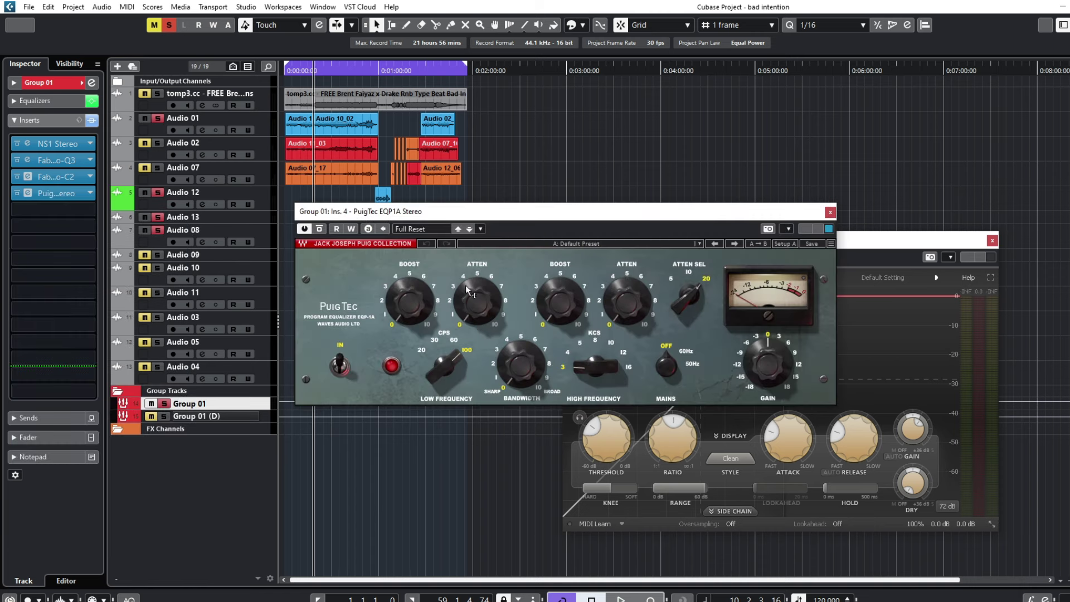
Step: Set the PuigTec high-frequency boost to 4 at 10 kcs and compare the EQ bypassed and active during playback
left_click(612, 342)
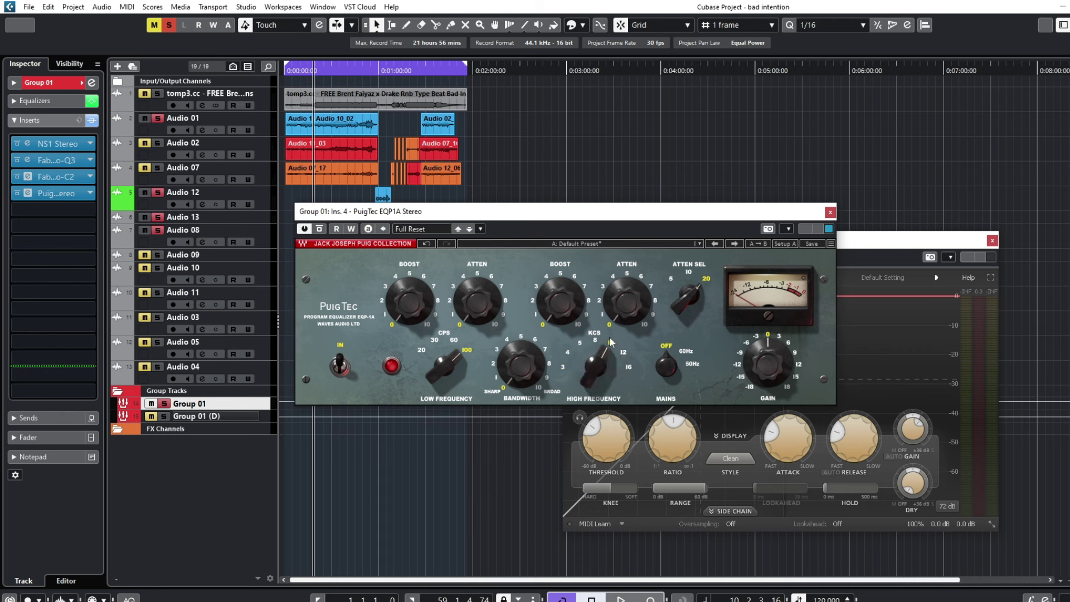
left_click(544, 275)
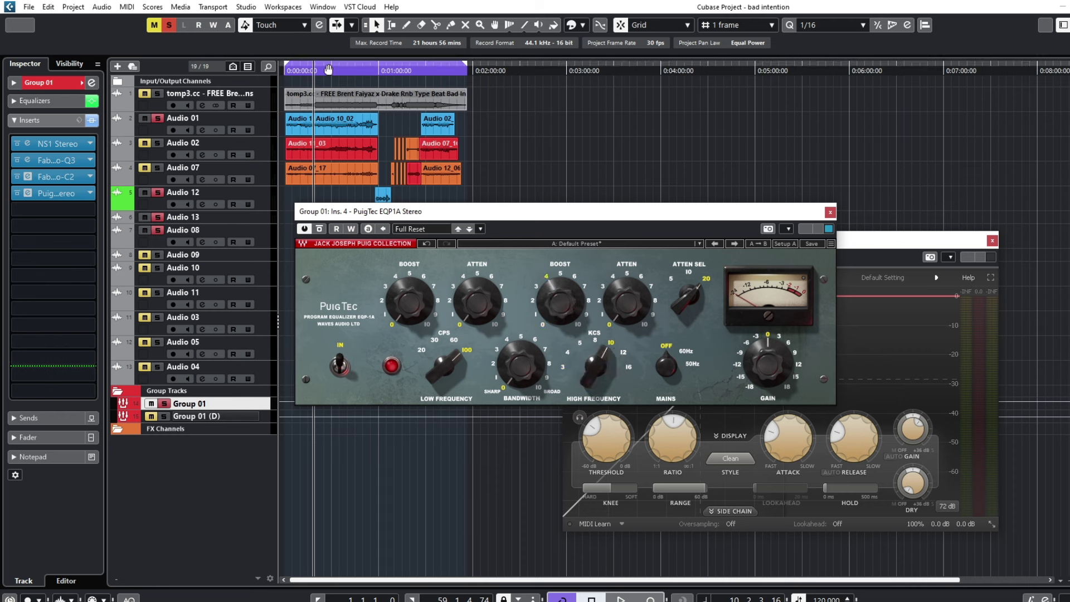
key("space")
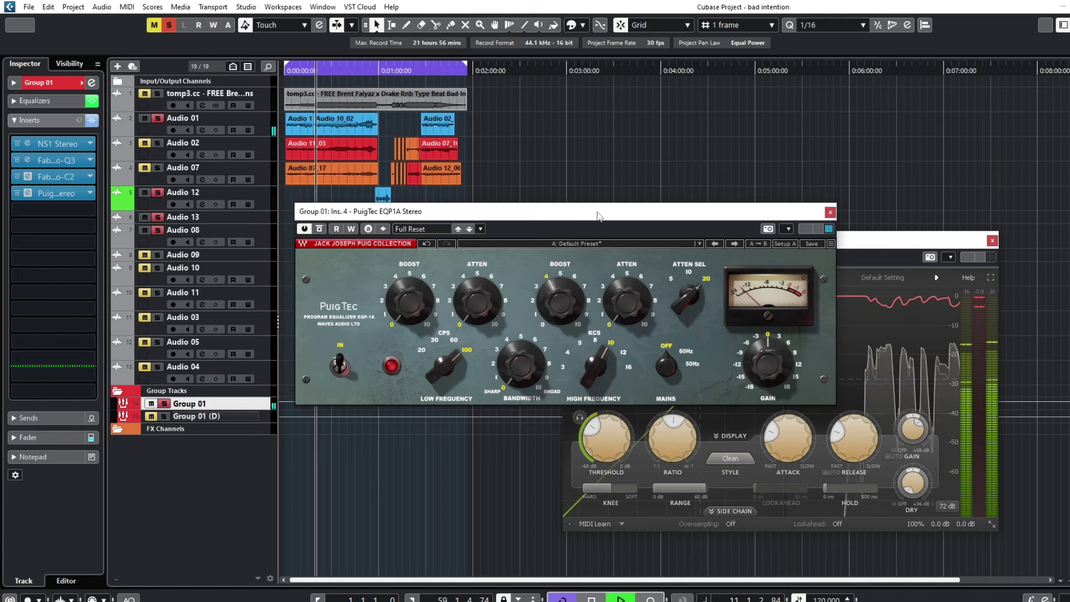
left_click(326, 230)
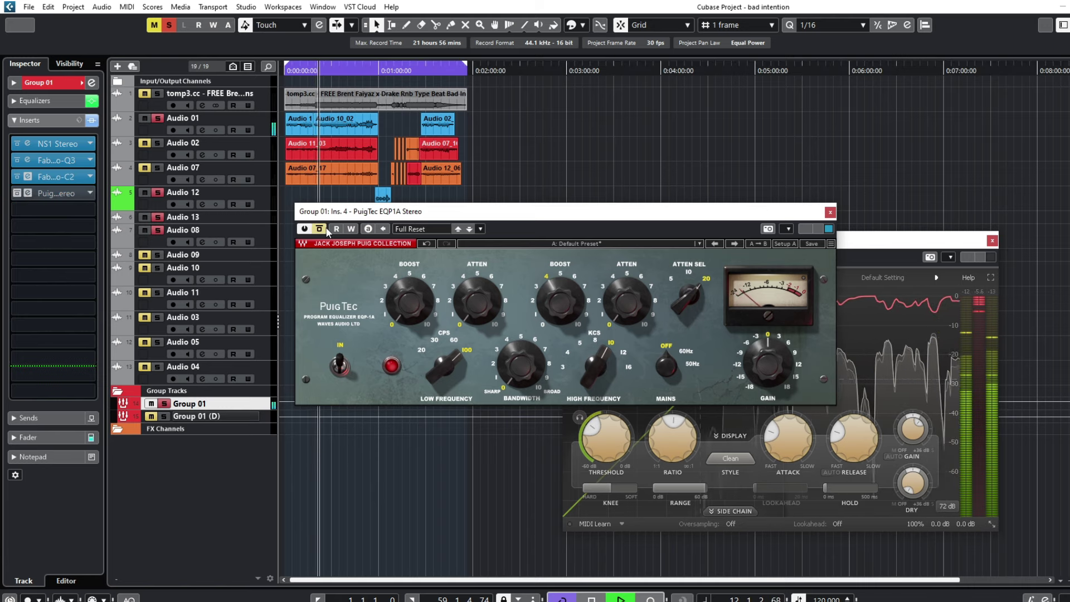
left_click(325, 230)
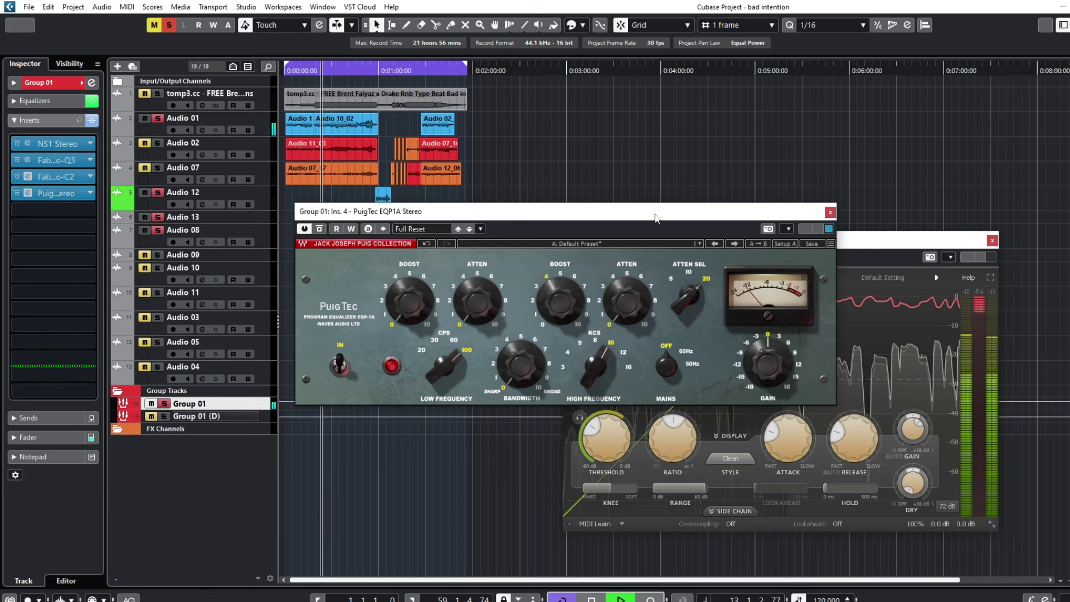
Step: Insert RVox Stereo in the fifth insert slot and set its compression to -13.6 and gain to -10.7
left_click(41, 205)
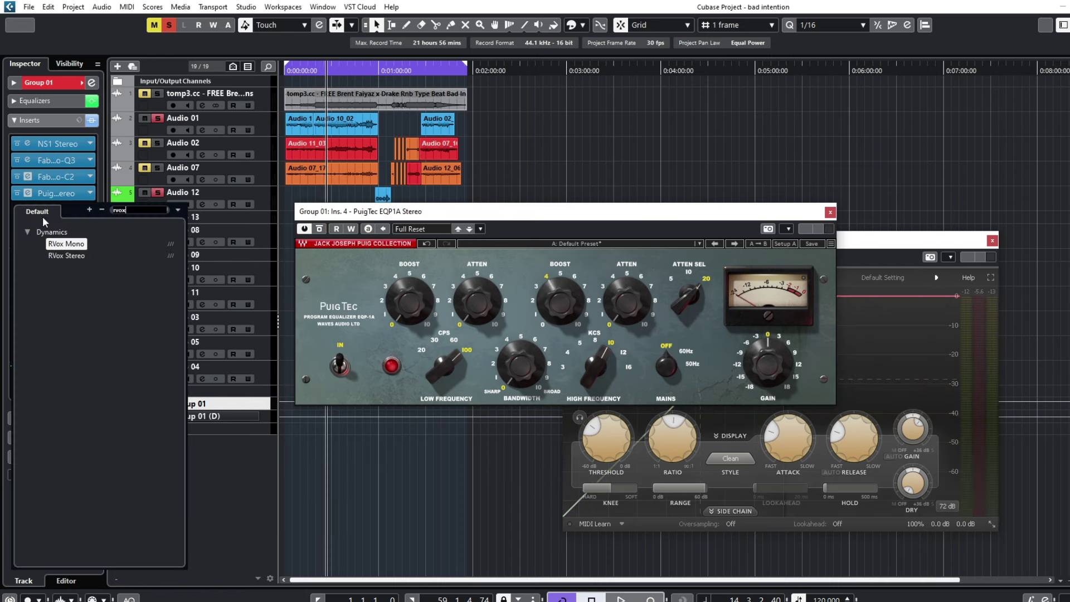
left_click(67, 255)
left_click_drag(553, 301, 553, 332)
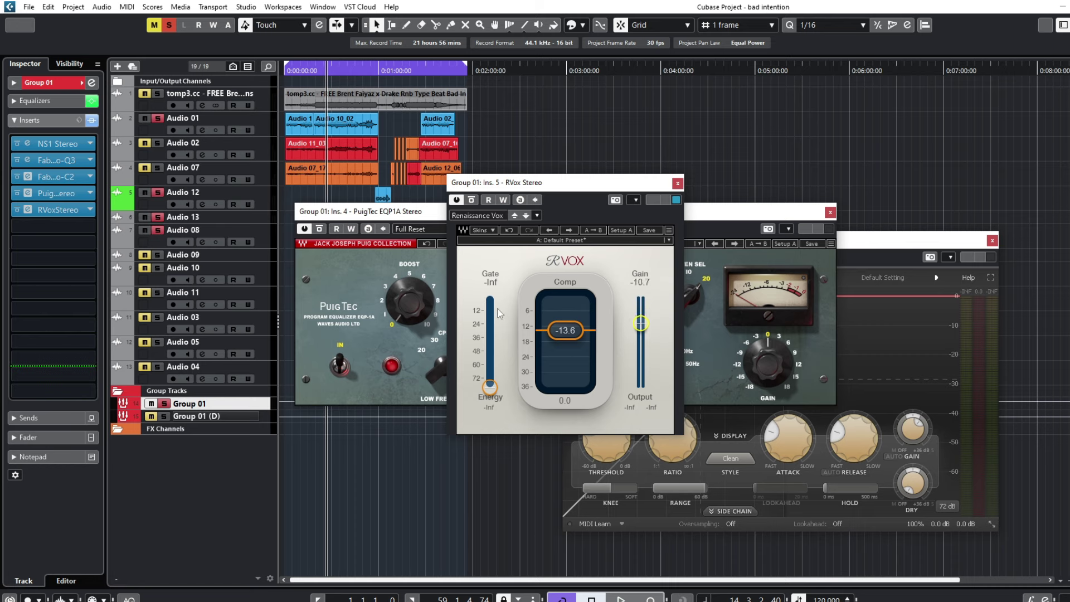
Step: Audition the vocal through RVox, set its gain to -10.3 and stop playback around bar 9
key("space")
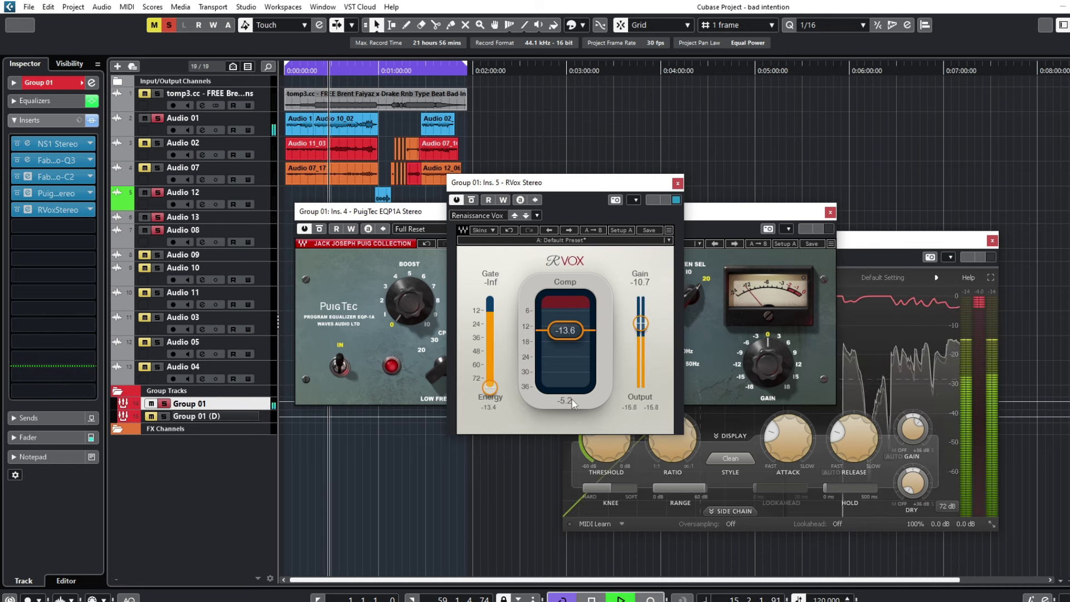
left_click_drag(641, 323, 641, 323)
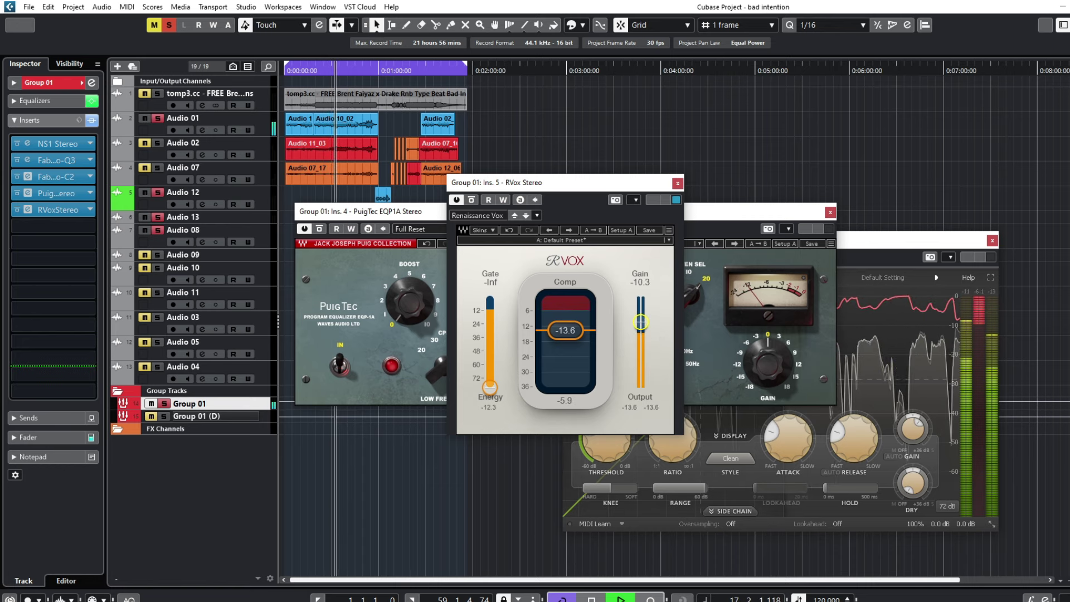
left_click(307, 70)
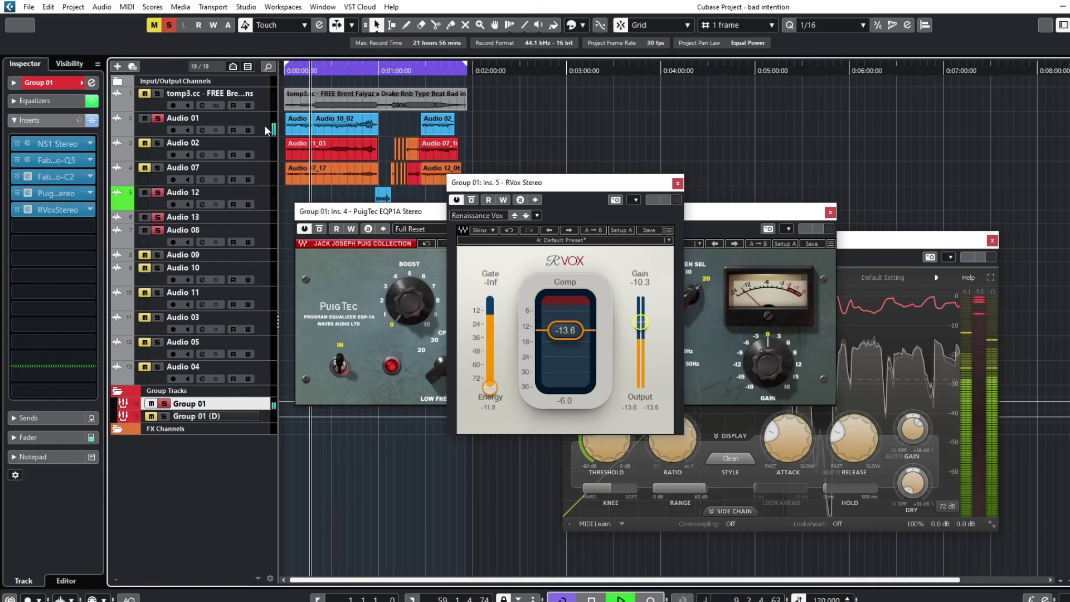
key("space")
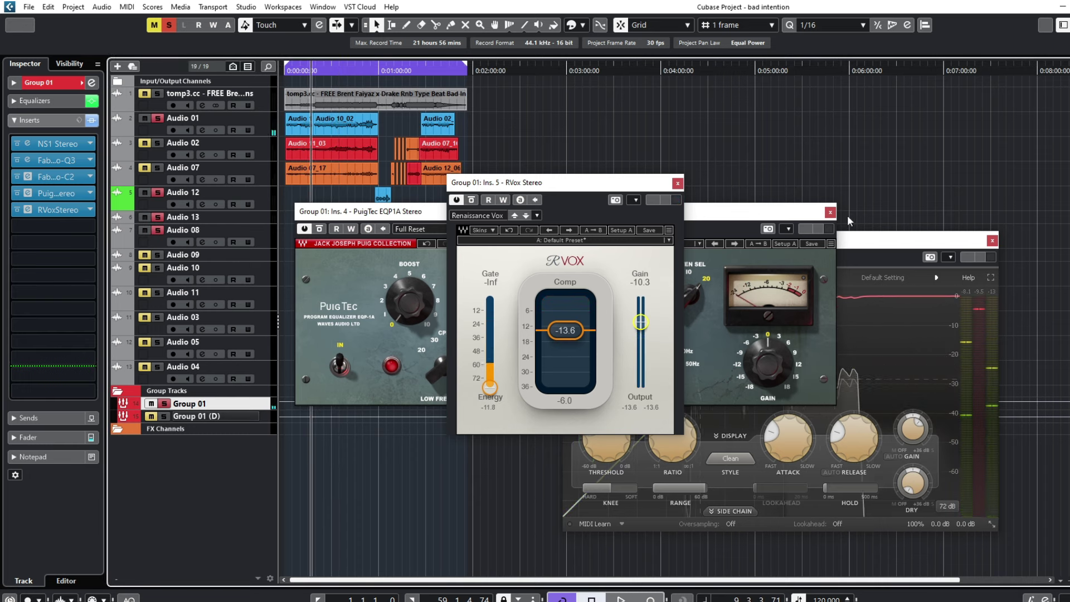
left_click(356, 154)
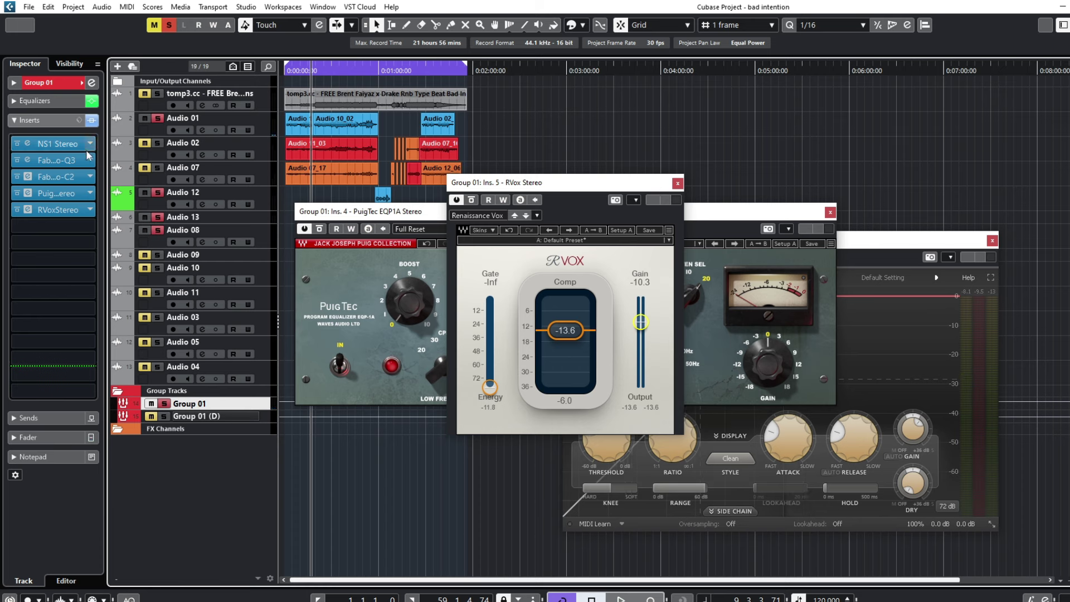
Step: Insert Virtual Mix Rack in the sixth insert slot, load the AirEQ Air module into its first visible rack space and move the window aside
left_click(57, 225)
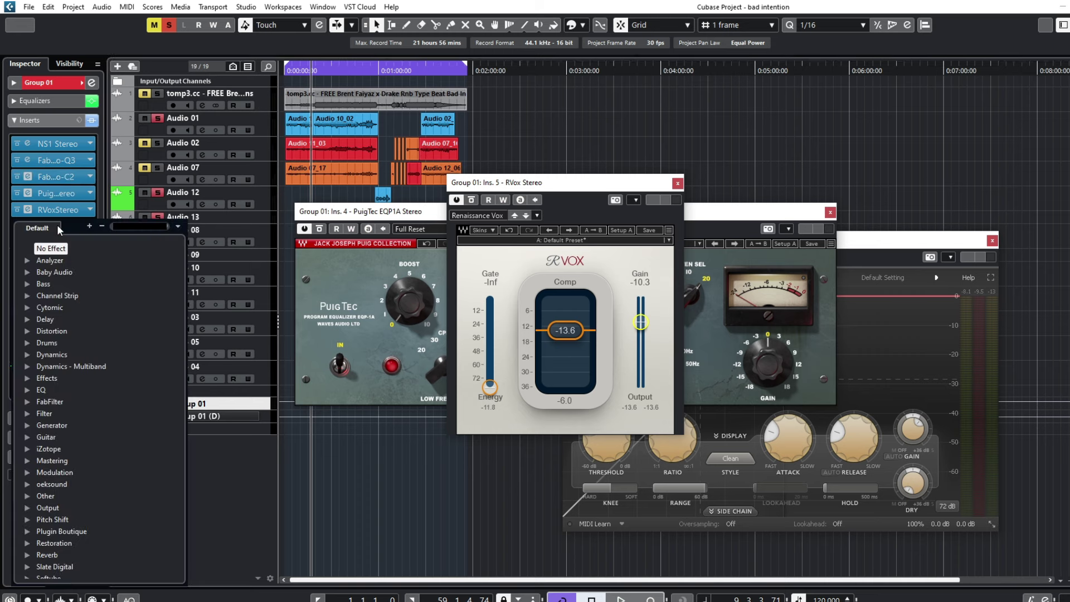
type("virtual")
left_click(97, 261)
left_click_drag(133, 332, 259, 404)
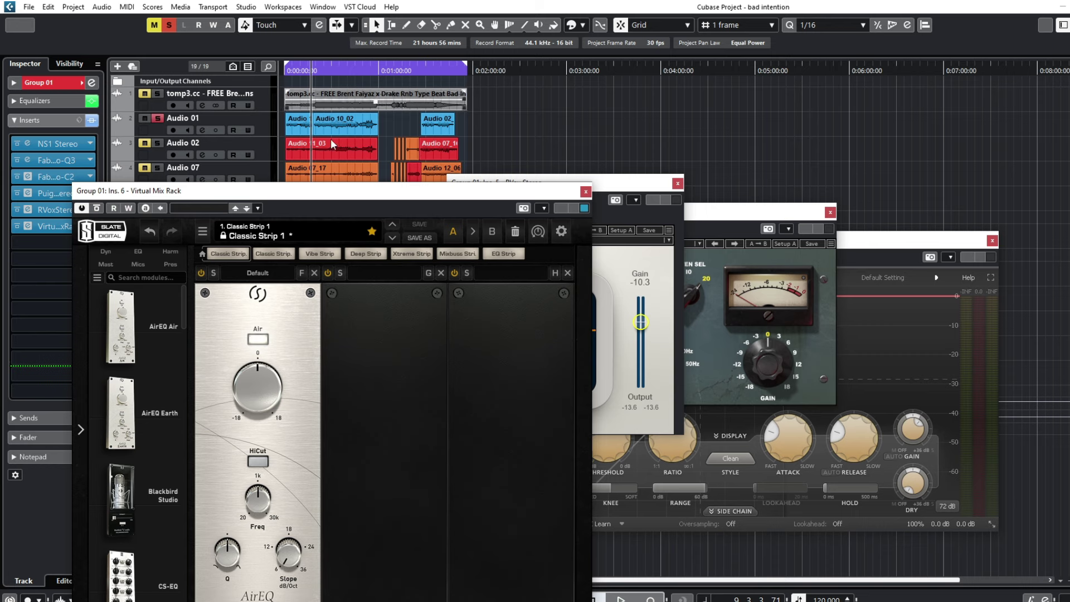
left_click_drag(327, 196, 831, 114)
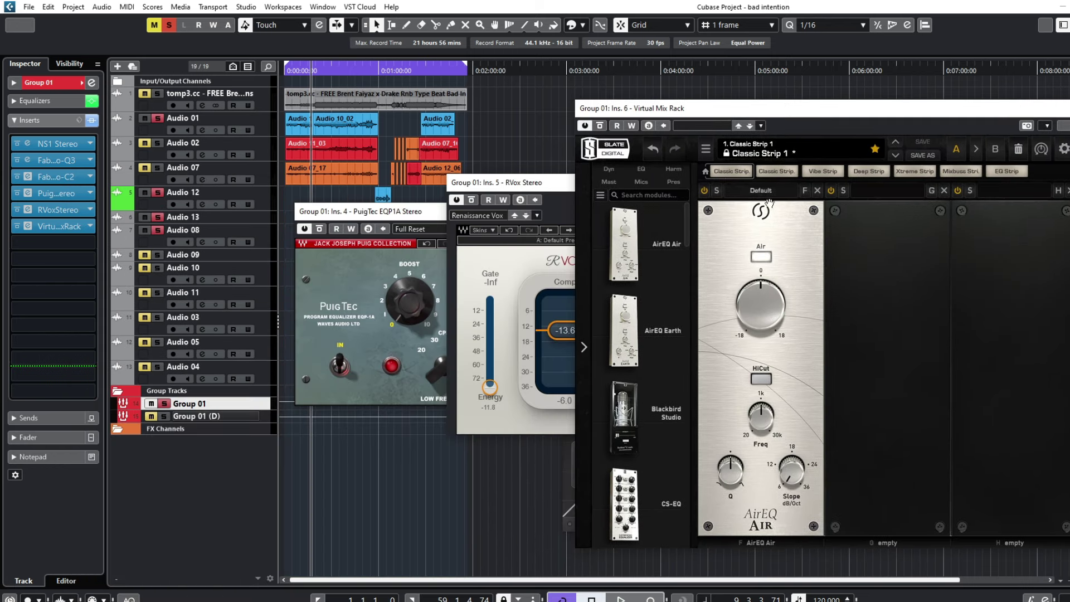
Step: Raise the AirEQ Air module's Air boost to about 2.7 dB while auditioning the vocal
mouse_move(759, 317)
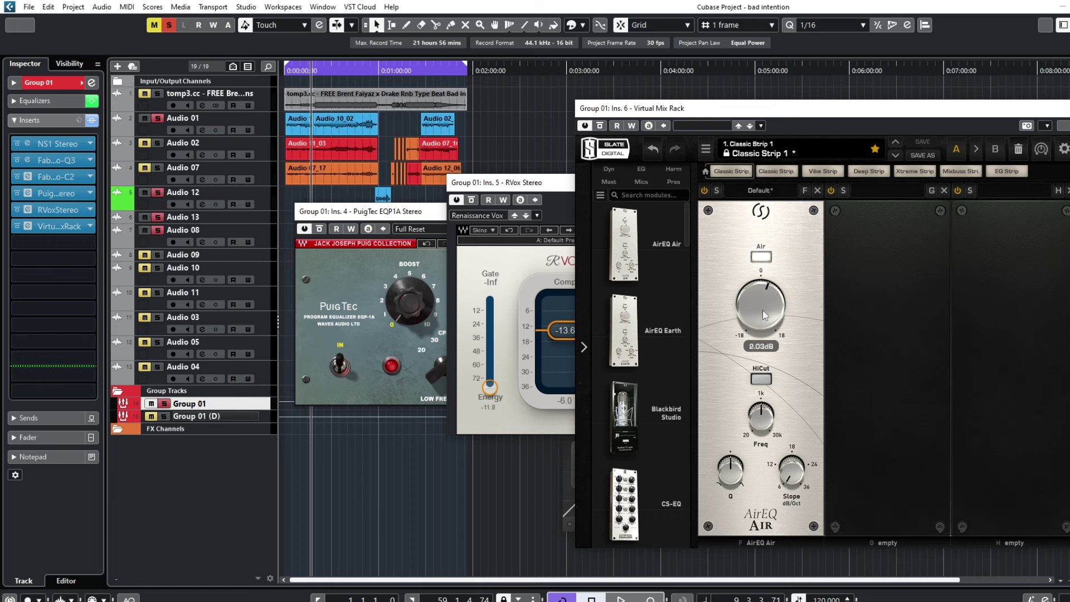
key("space")
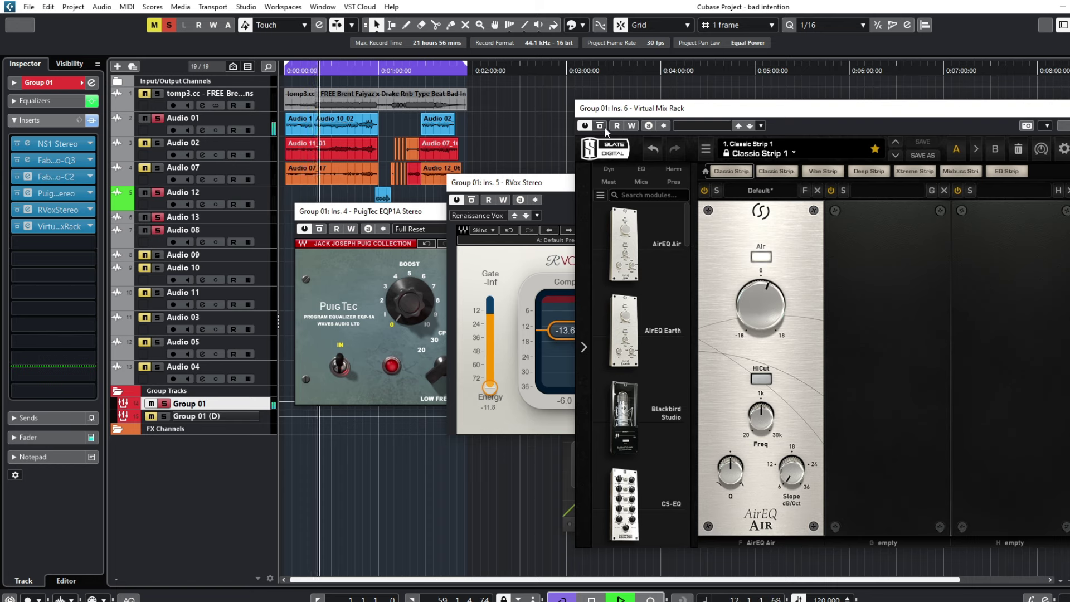
scroll(746, 316, "up", 1)
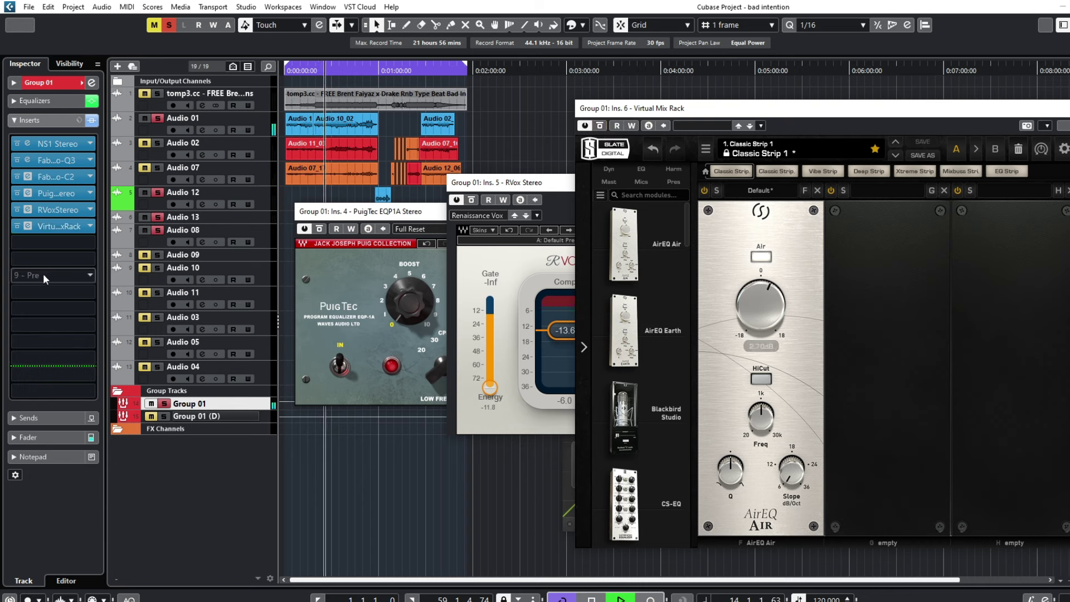
key("space")
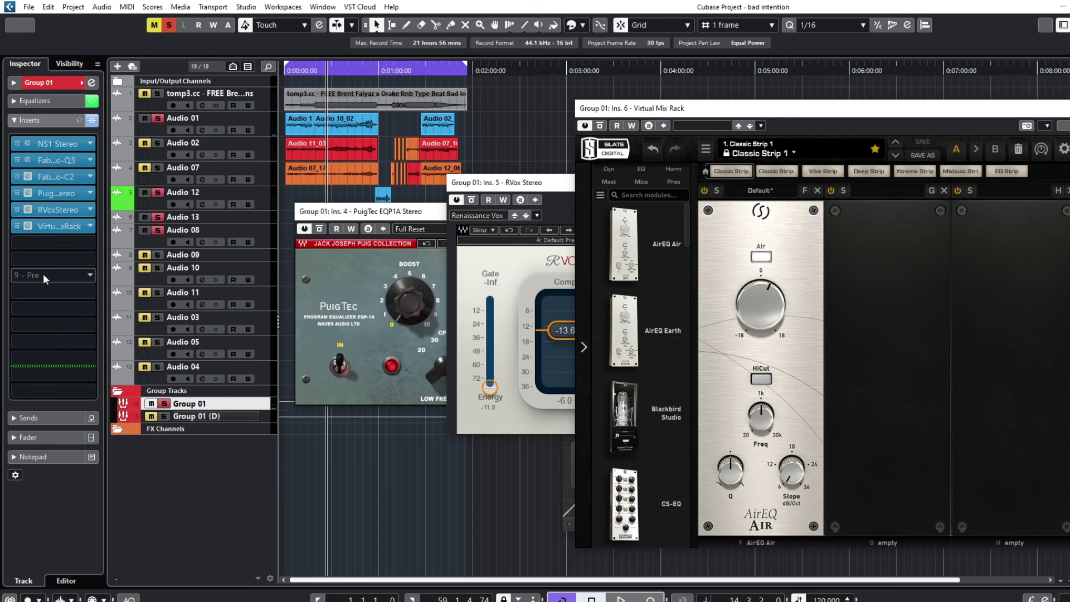
Step: Insert FabFilter Pro-Q 3 in the ninth insert slot, add a brickwall high cut at about 18112 Hz and audition the vocal
left_click(44, 276)
type("fab")
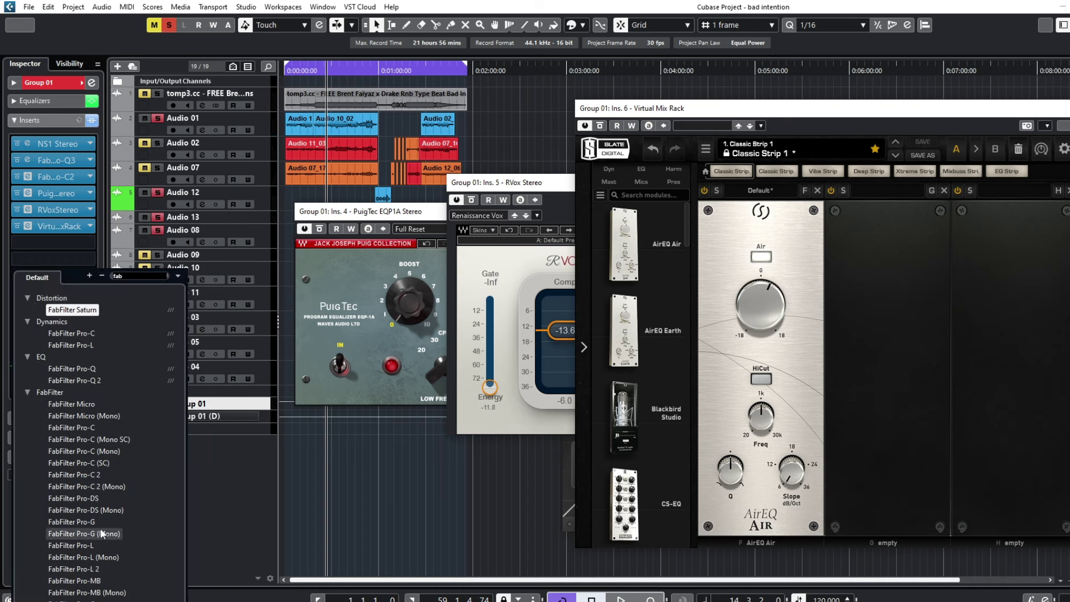
left_click(98, 474)
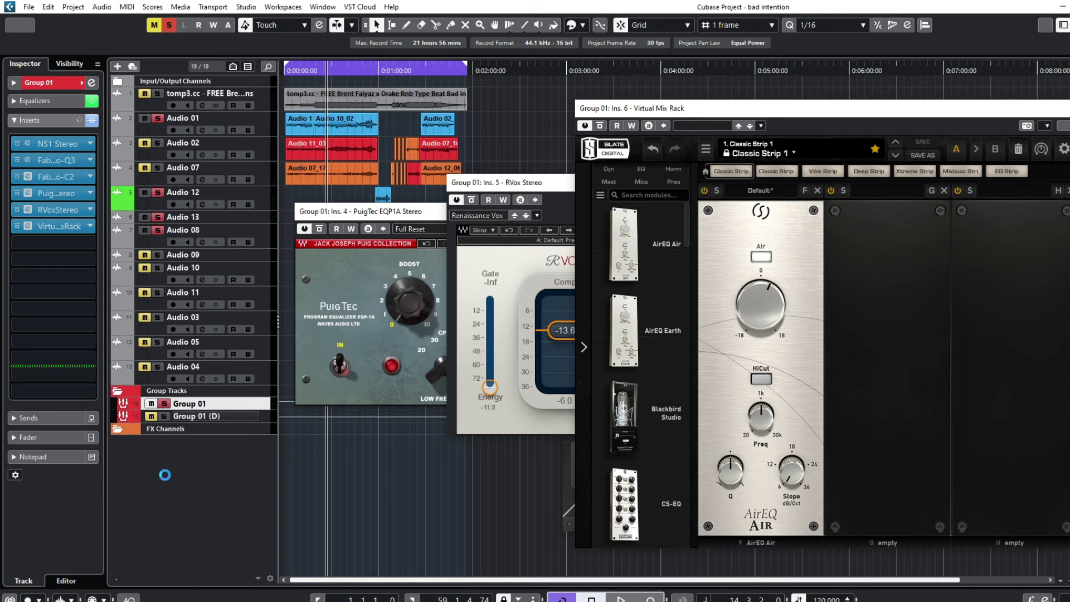
left_click(692, 408)
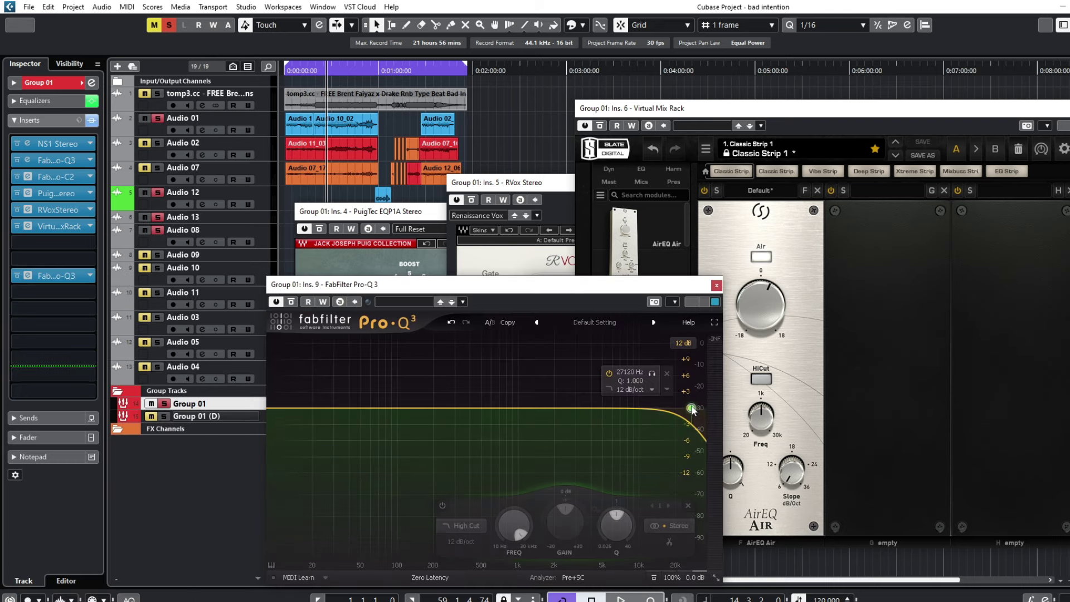
left_click_drag(691, 407, 672, 417)
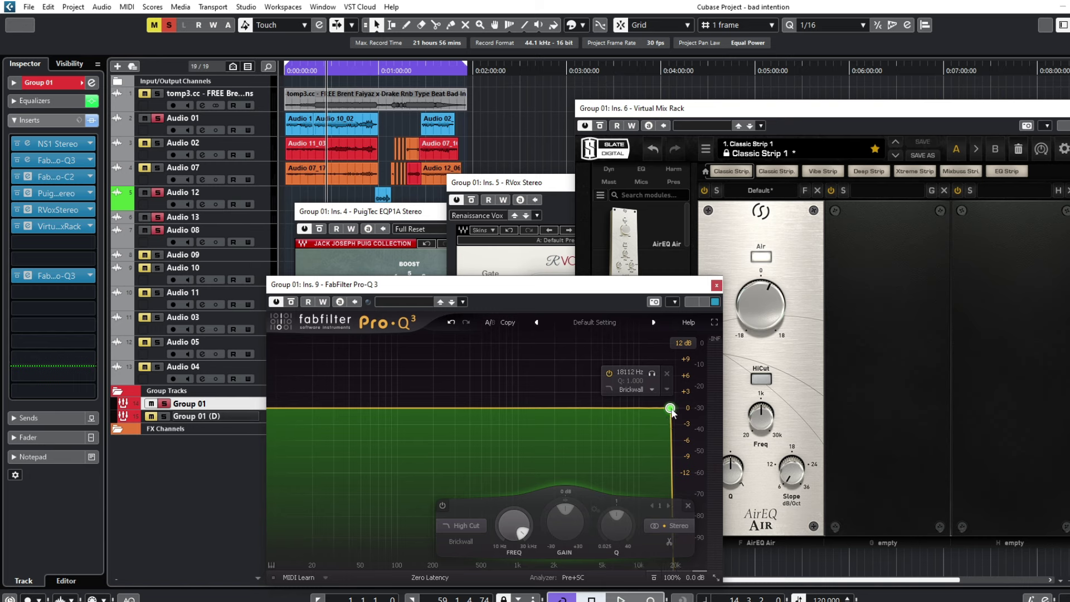
key("space")
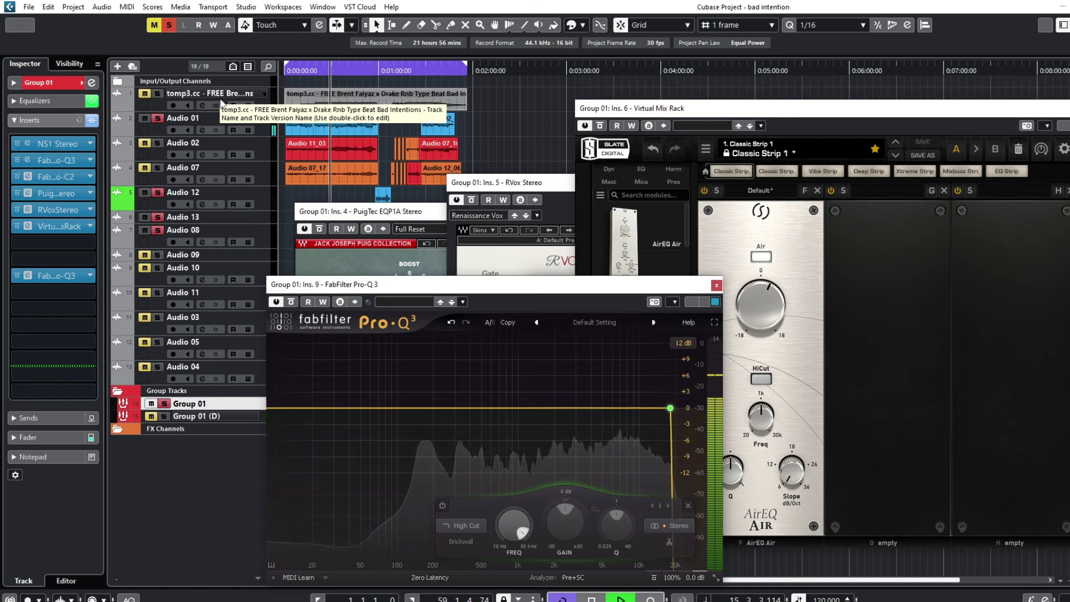
Step: Insert DeEsser Stereo in the seventh insert slot, set its threshold to about -38 and start playback
left_click(63, 242)
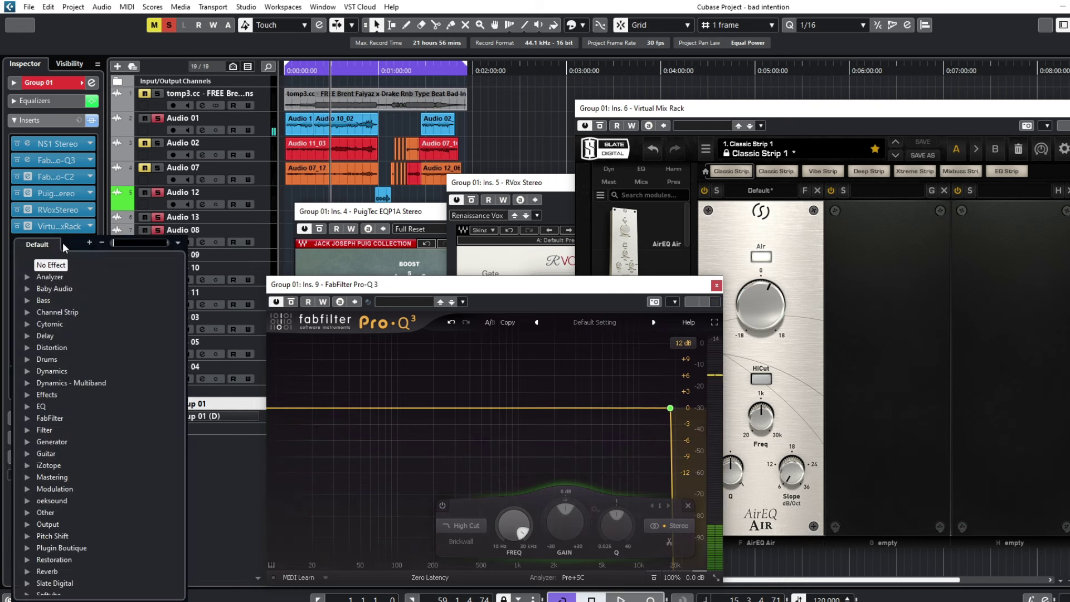
left_click(27, 371)
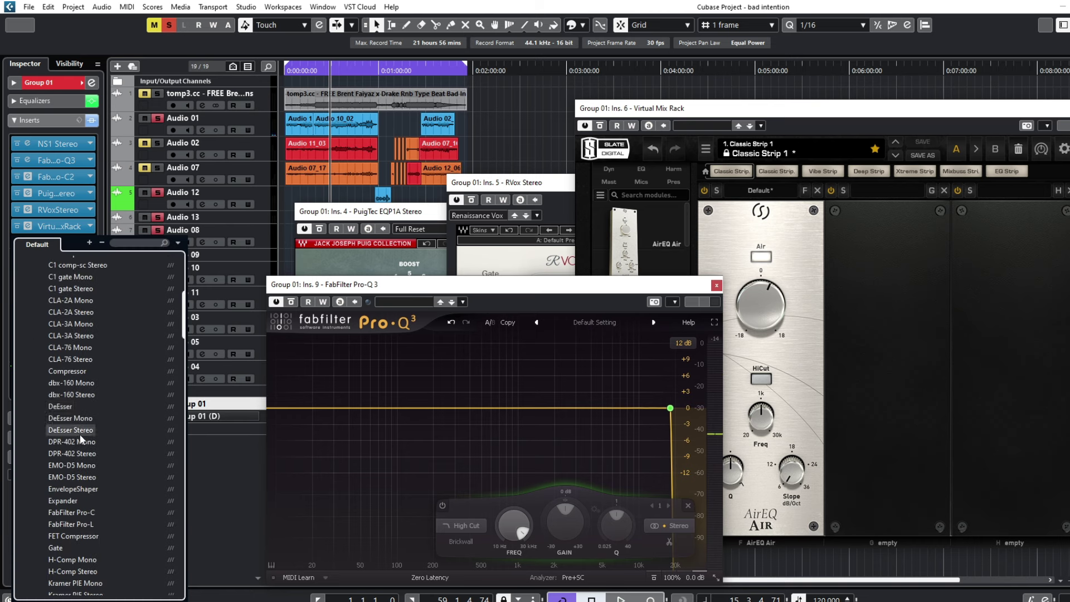
left_click(81, 434)
left_click_drag(814, 374, 810, 412)
key("space")
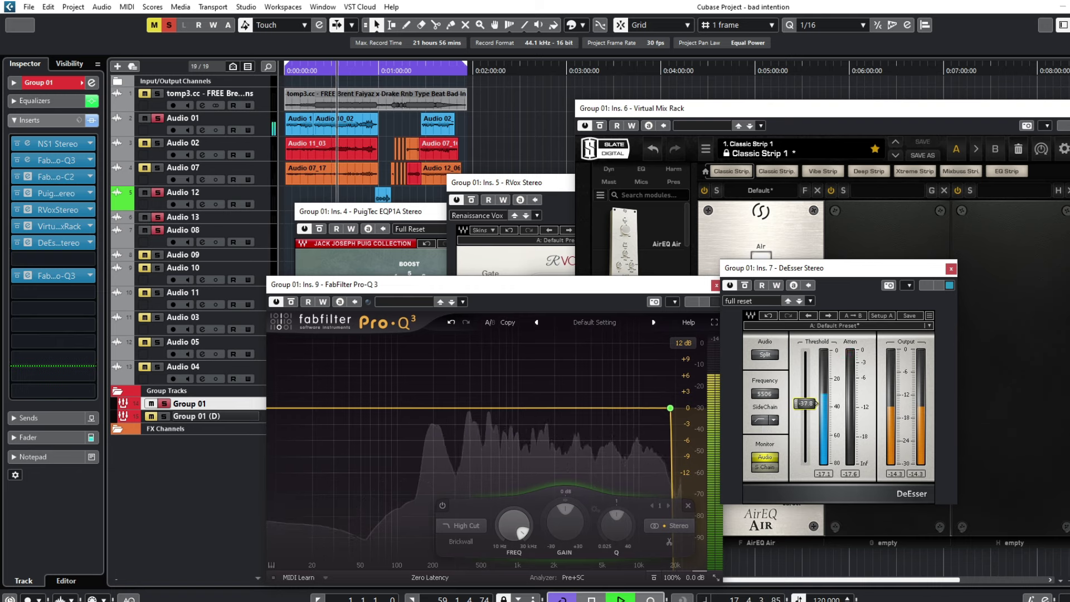
Step: Unmute the beat track to hear it with the vocal, and close the PuigTec, RVox and ninth-slot Pro-Q 3 windows
left_click(129, 98)
left_click(76, 87)
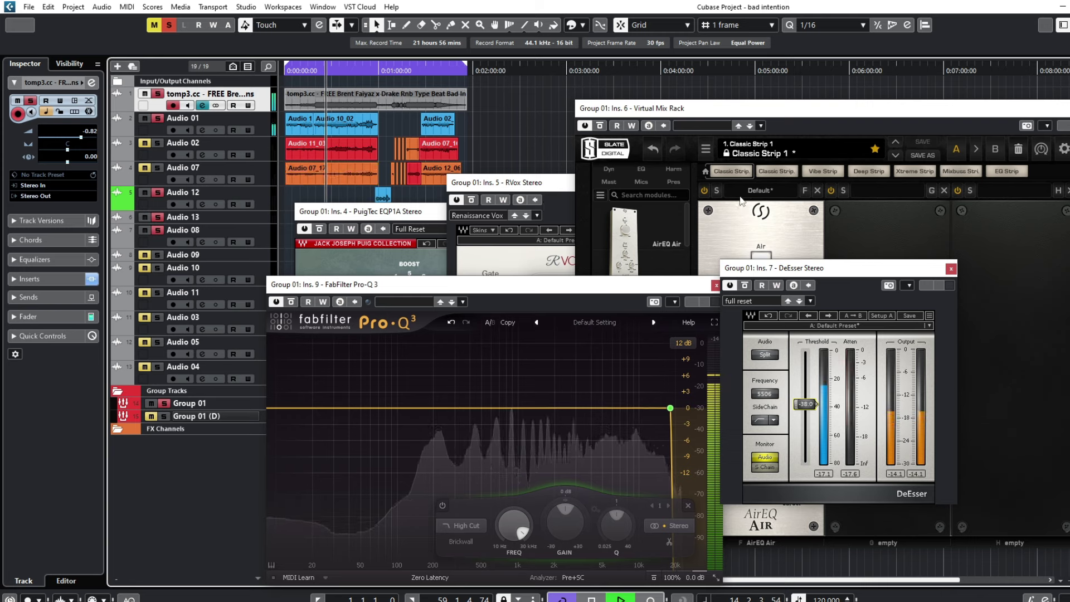
left_click(442, 216)
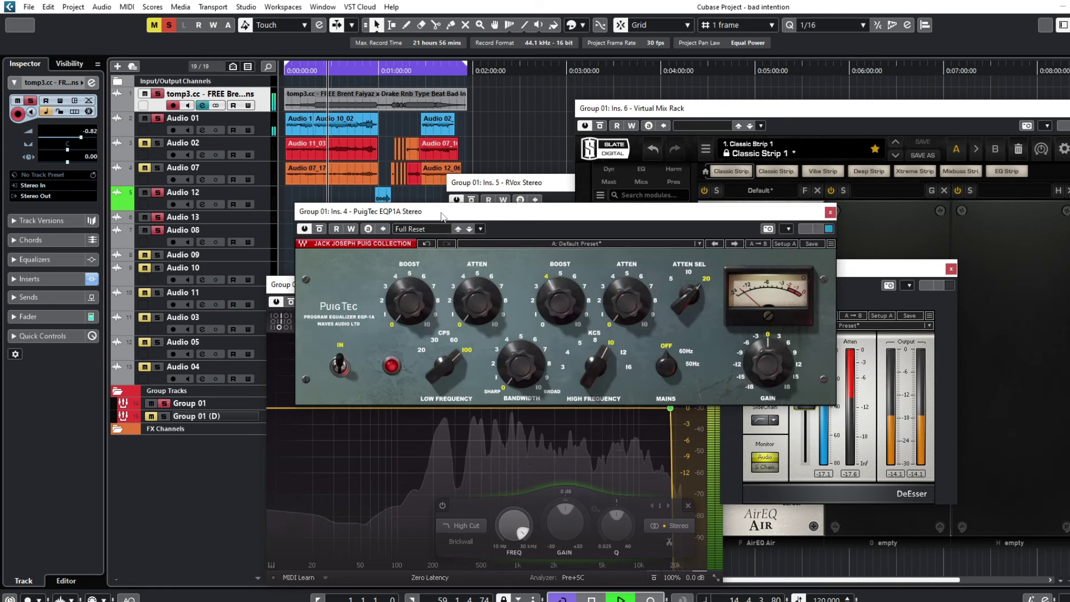
left_click(829, 212)
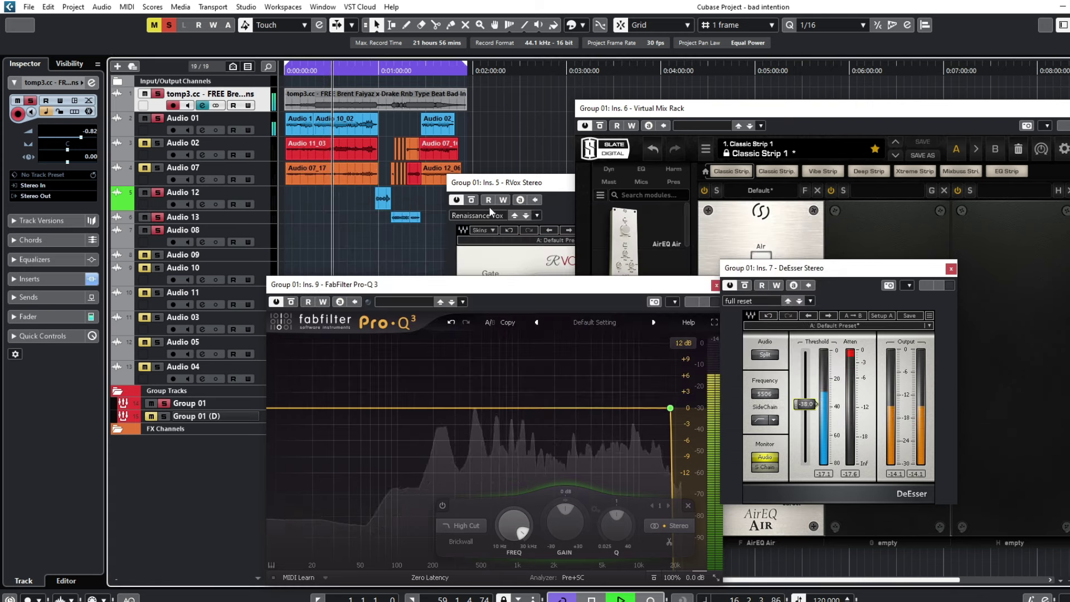
left_click(660, 239)
left_click(676, 182)
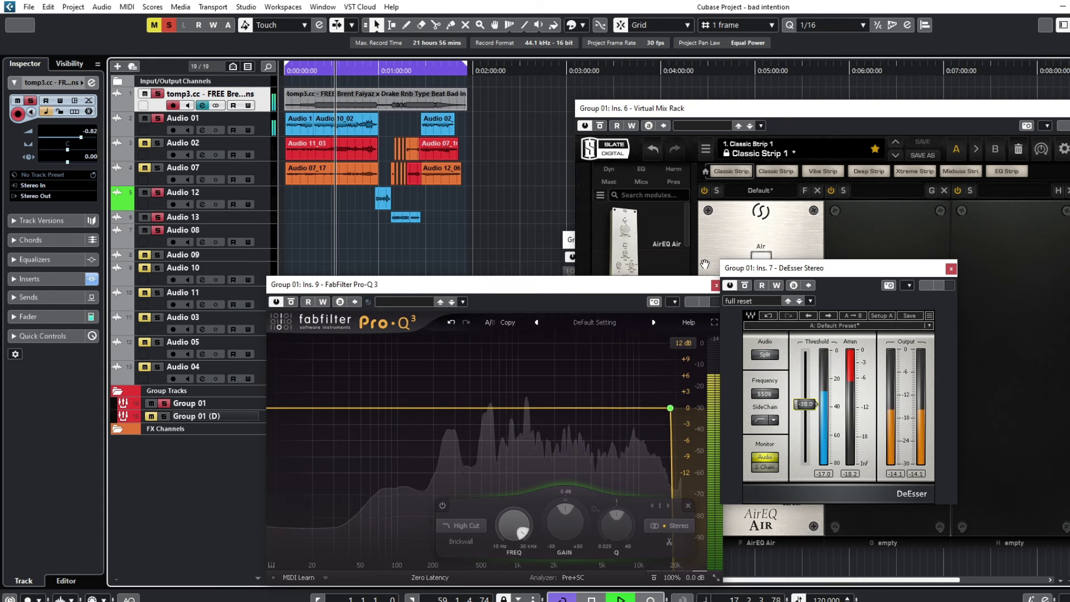
left_click(716, 285)
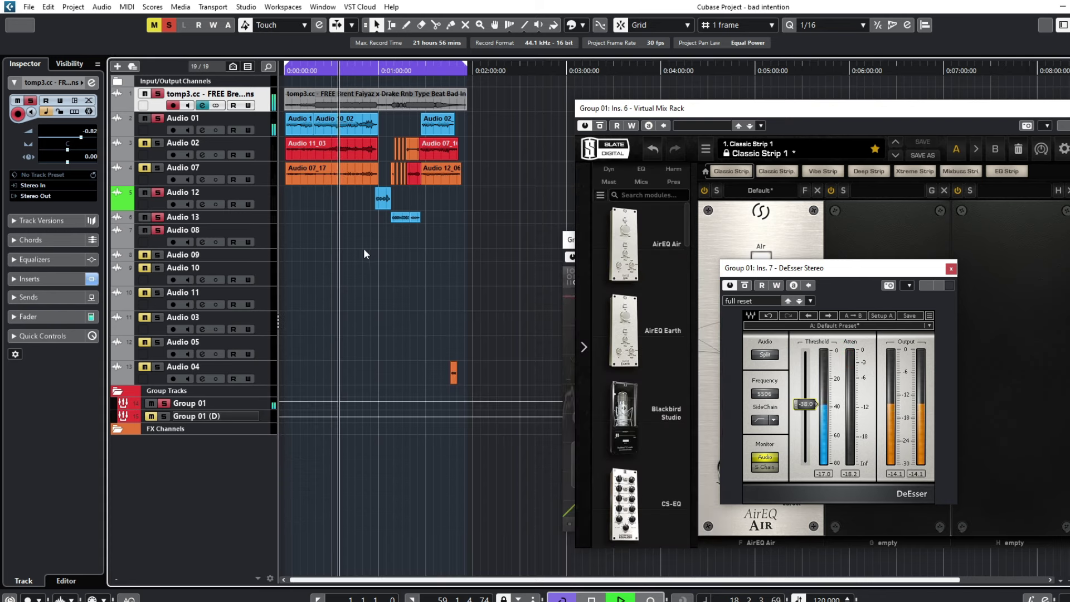
Step: Review the Group 01 insert chain by reopening the second-slot Pro-Q 3, PuigTec and RVox, and examine the Virtual Mix Rack slot
left_click(229, 405)
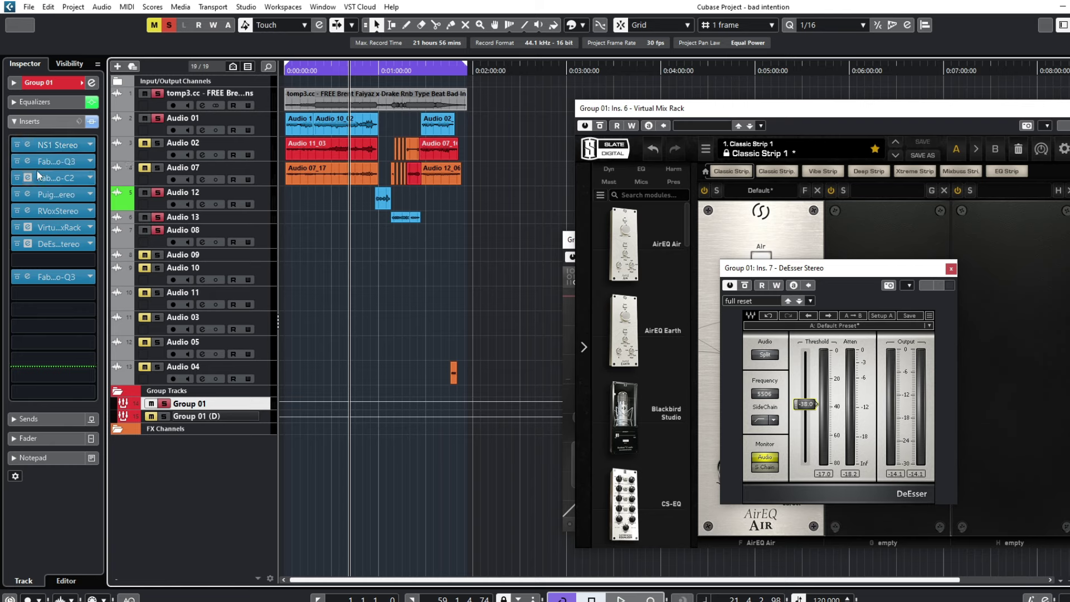
left_click(43, 163)
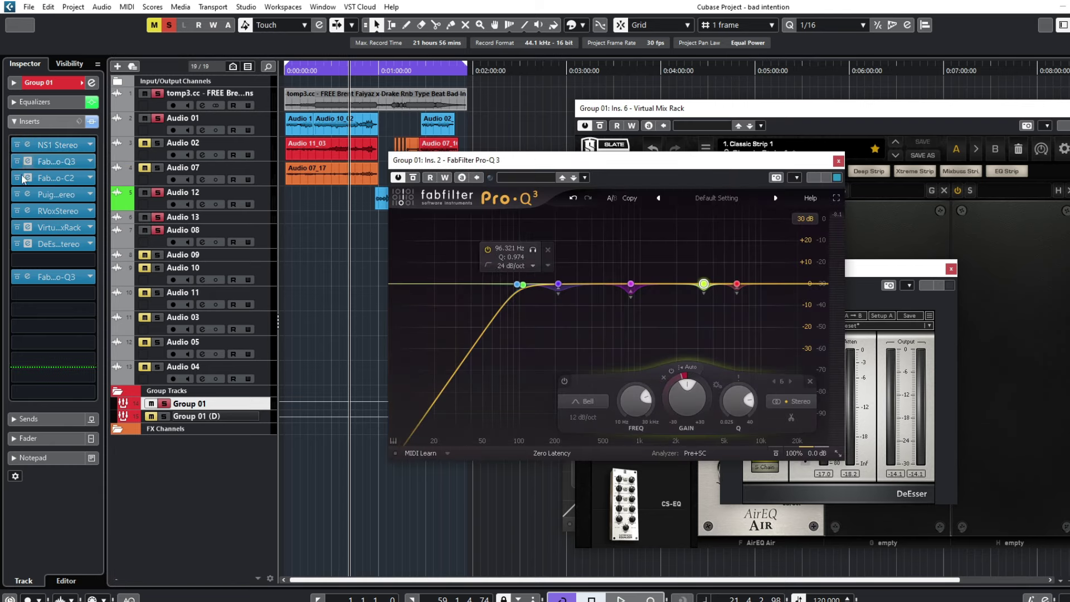
left_click(43, 195)
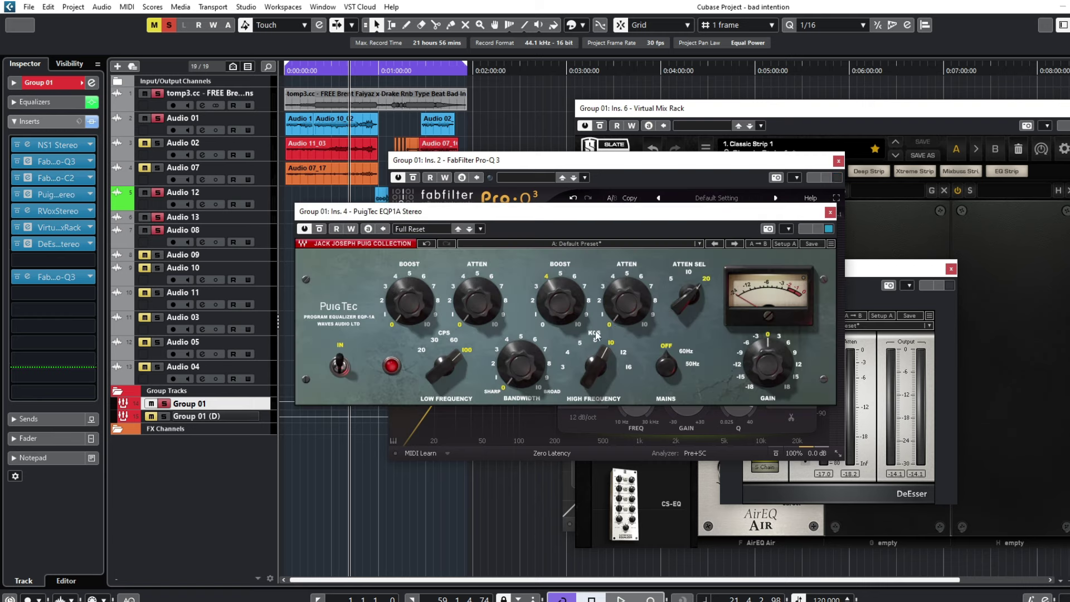
left_click(42, 211)
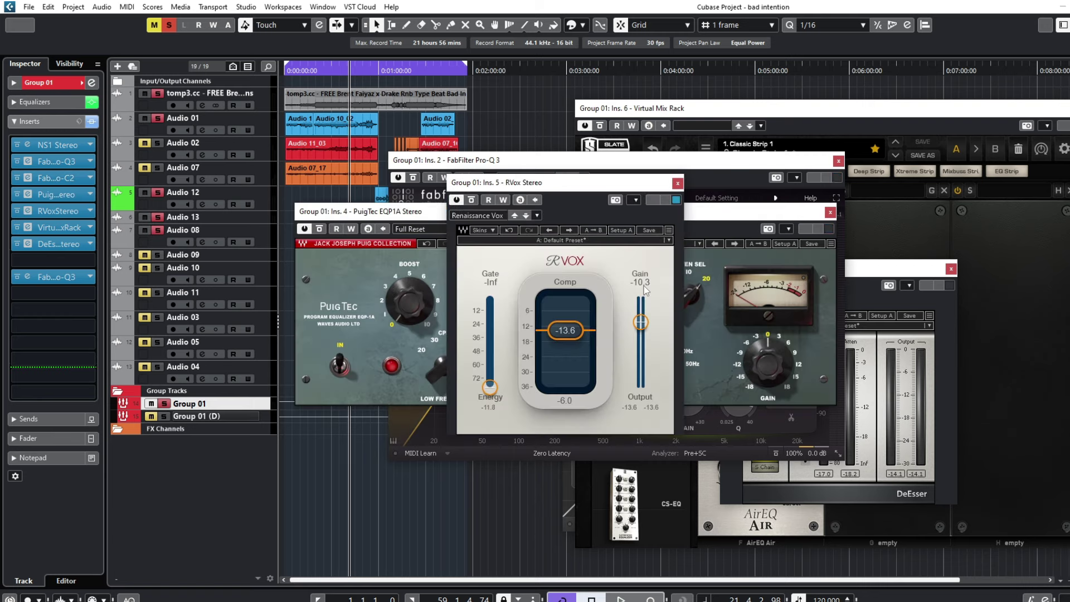
left_click(24, 229)
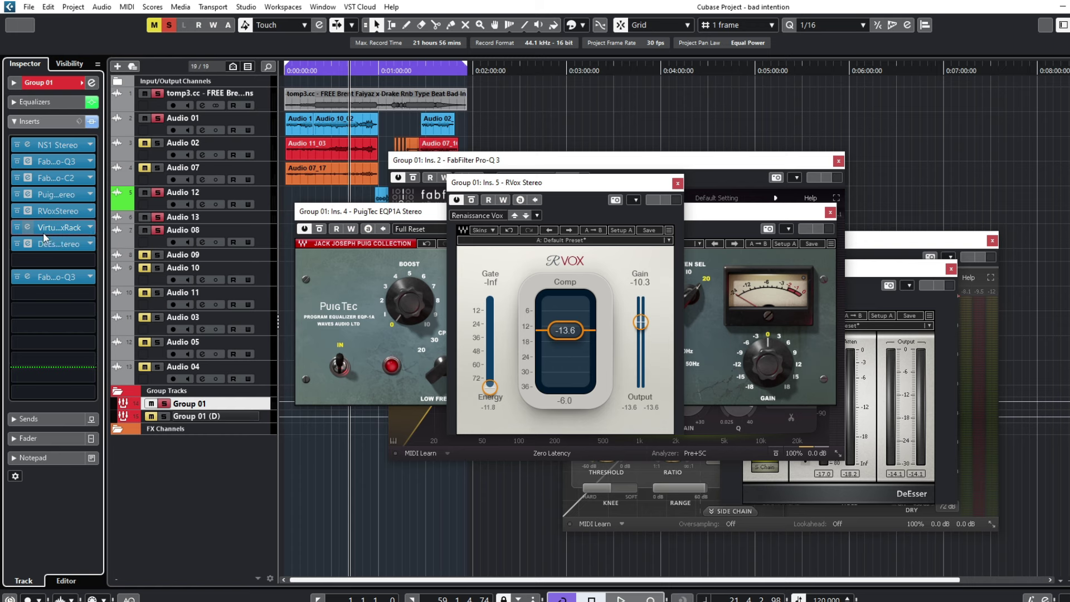
Step: Add an effect track with ValhallaVintageVerb and load its SP-Amazing Vocal preset
right_click(214, 391)
left_click(240, 401)
left_click(382, 265)
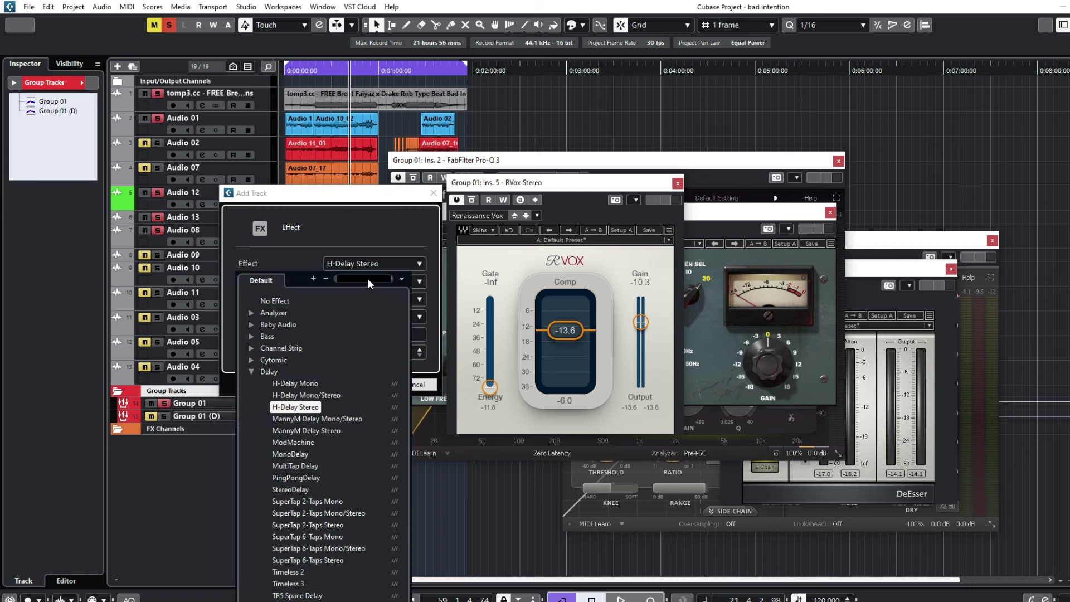
type("va")
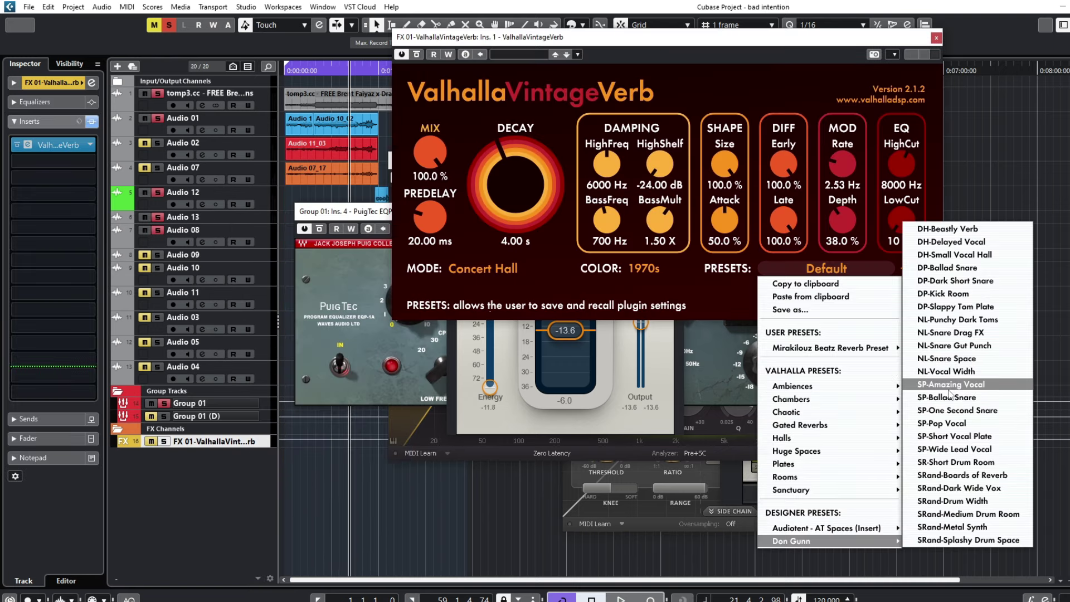
left_click(949, 389)
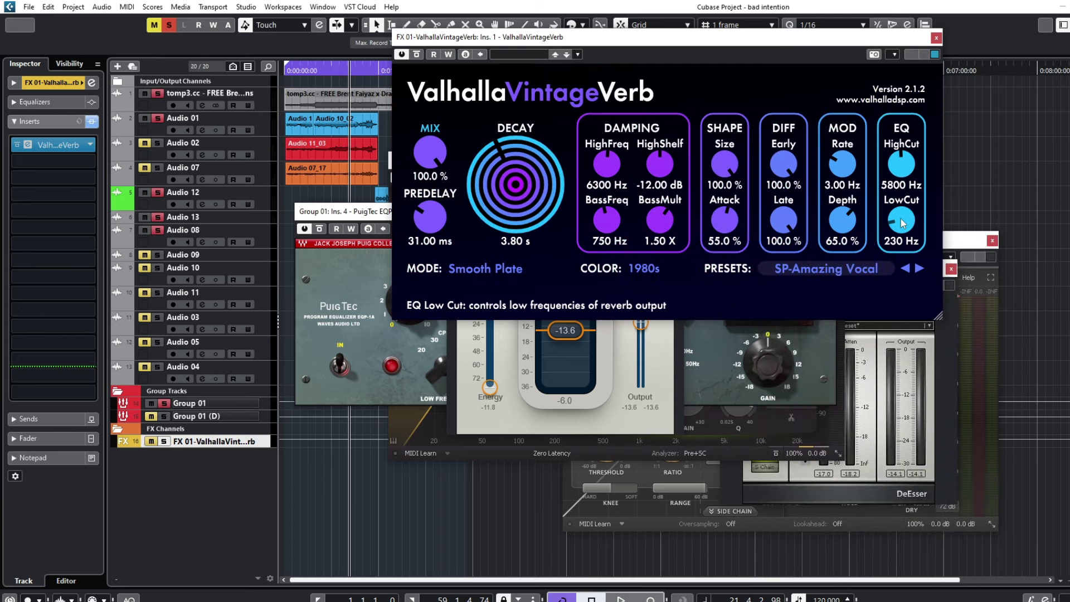
Step: Set the reverb's low cut to 430 Hz, high cut to 8100 Hz and decay to 2.50 s, then close its window
left_click_drag(913, 170, 914, 162)
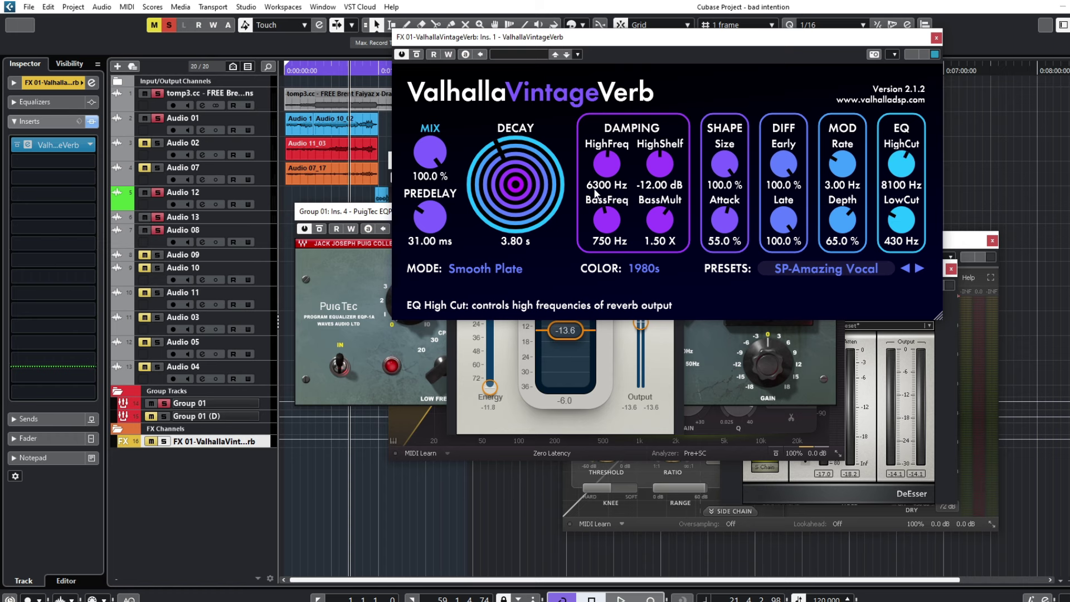
left_click_drag(530, 178, 527, 185)
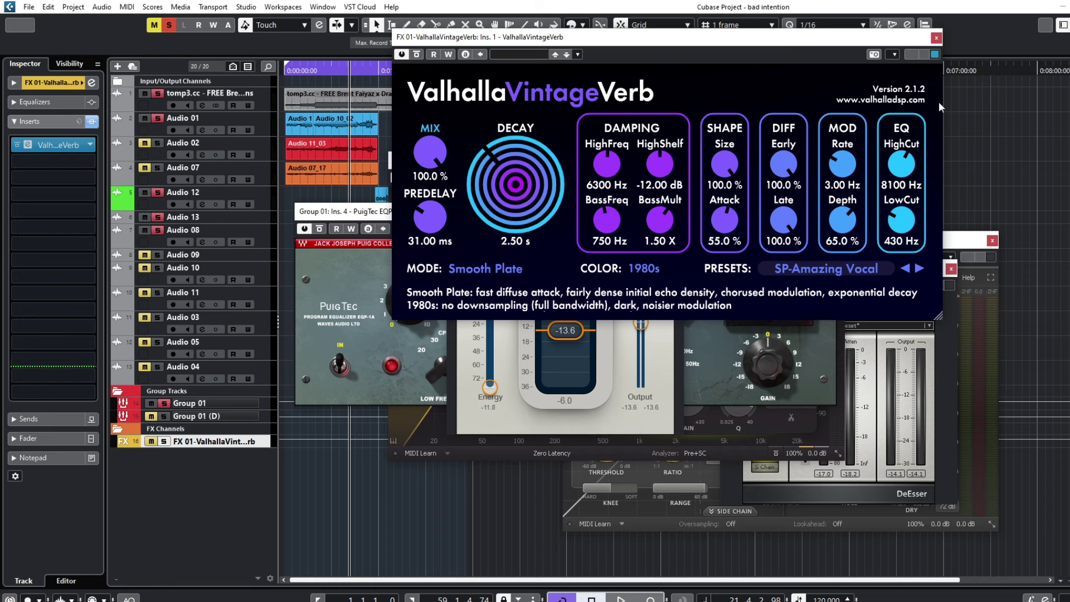
left_click(937, 38)
Step: Route Group 01's first send to FX 01-ValhallaVintageVerb at -13.1 and start playback around bar 13
left_click(322, 70)
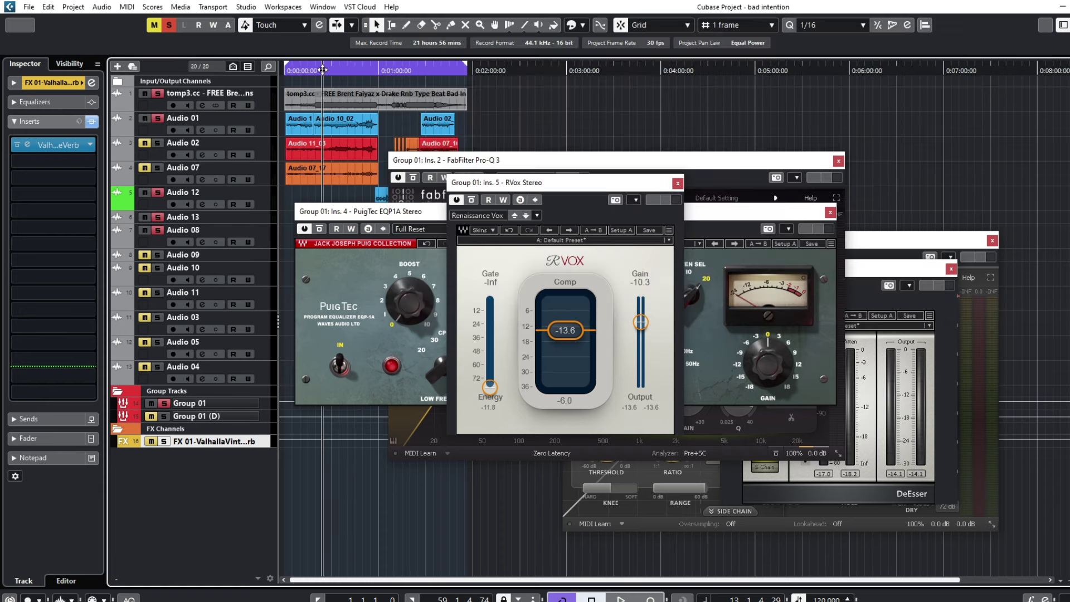
left_click(198, 408)
left_click(58, 416)
left_click(39, 163)
left_click(100, 171)
key("space")
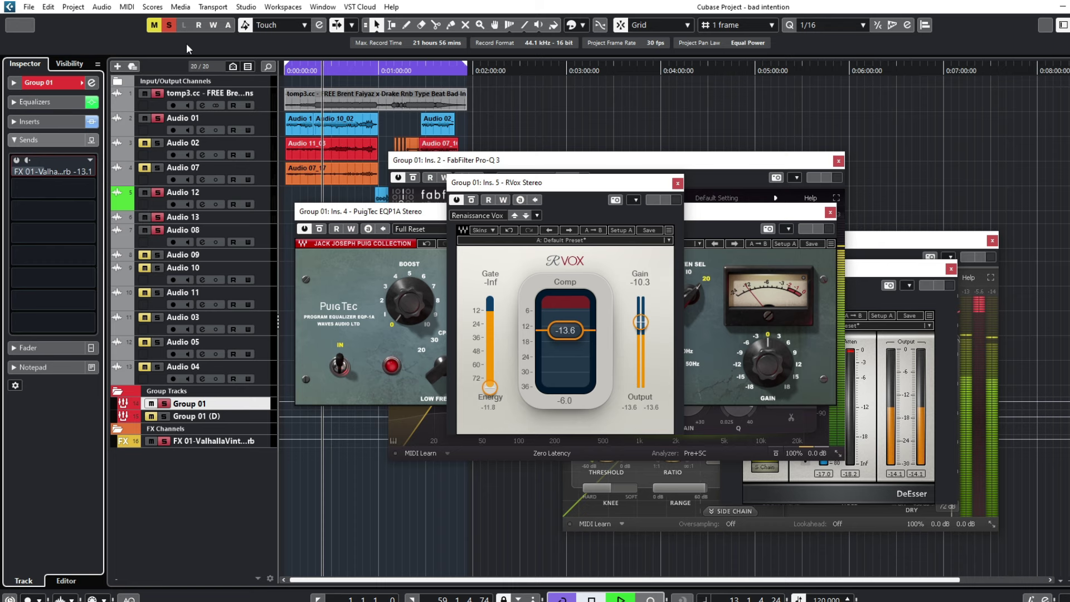
Step: Activate the reverb send on Group 01, set its level to -13.6 while auditioning and stop playback
left_click(15, 160)
scroll(89, 172, "down", 1)
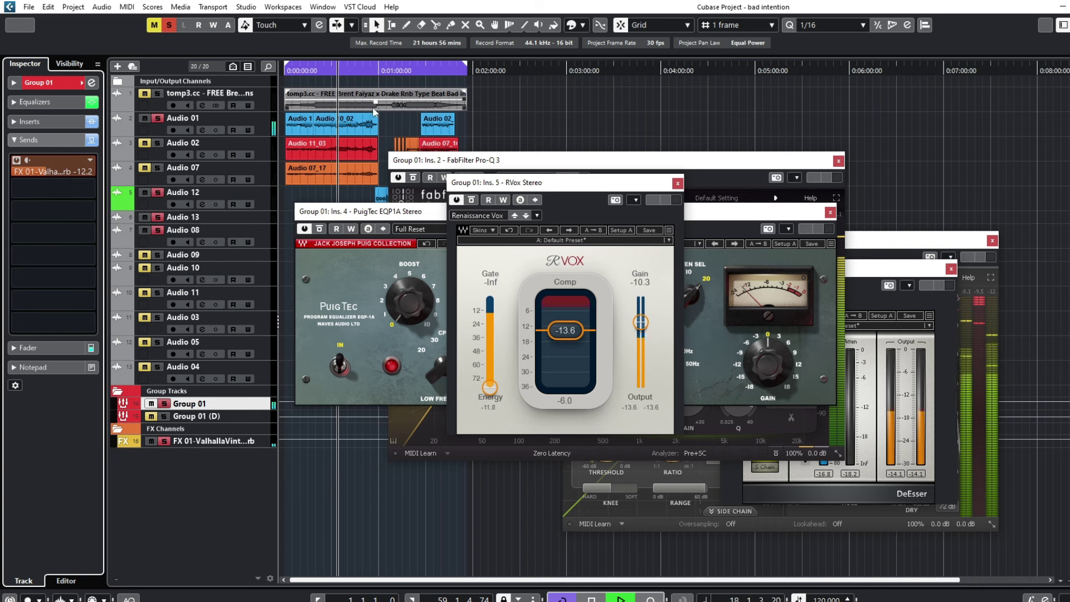
scroll(92, 172, "down", 3)
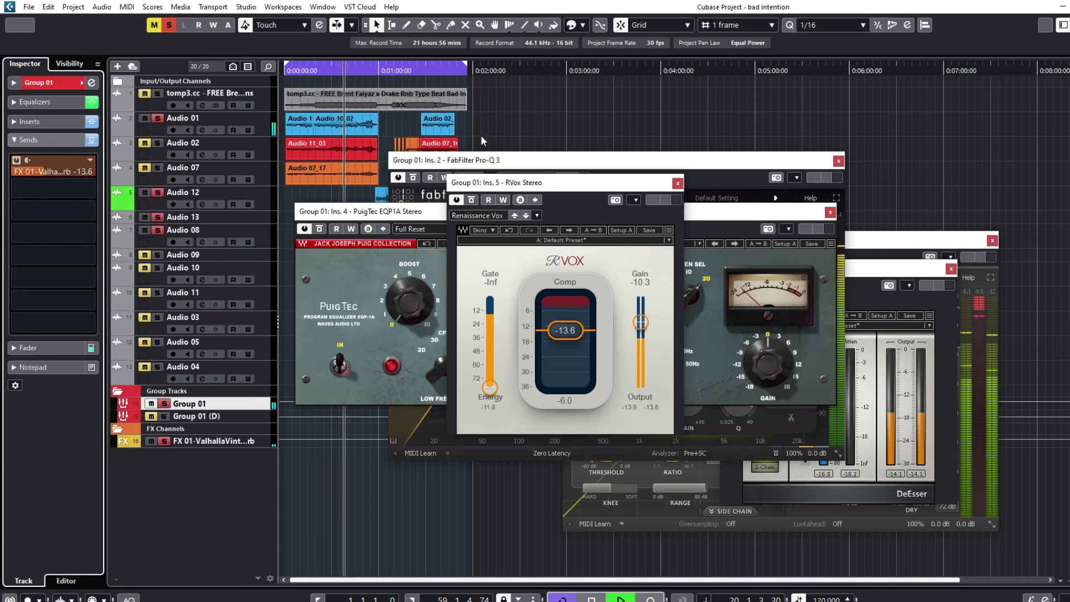
key("space")
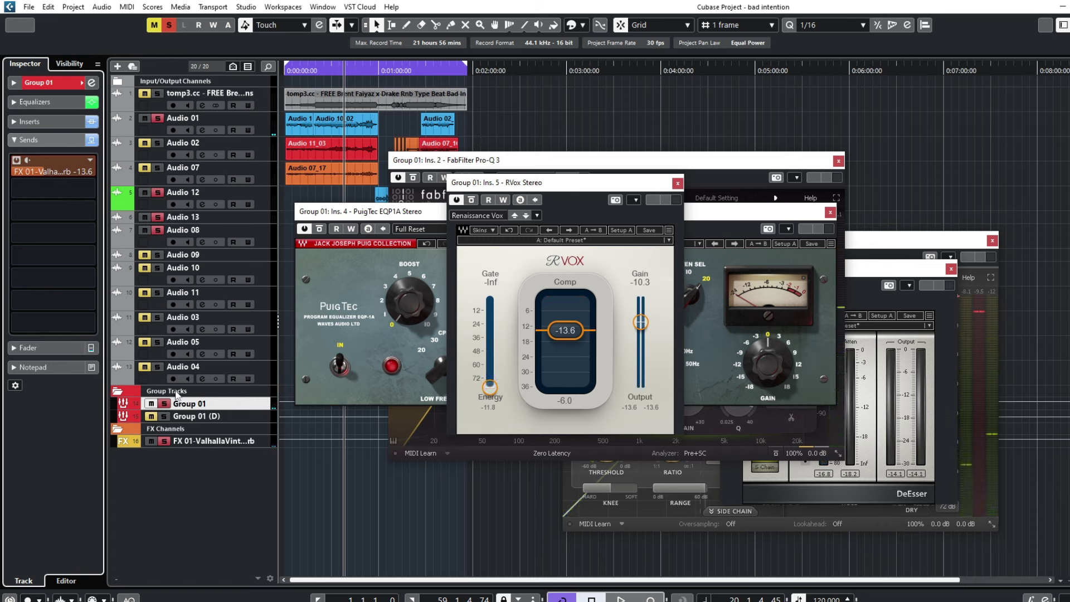
Step: Add a second effect track with Doubler2 Stereo as its effect
right_click(177, 394)
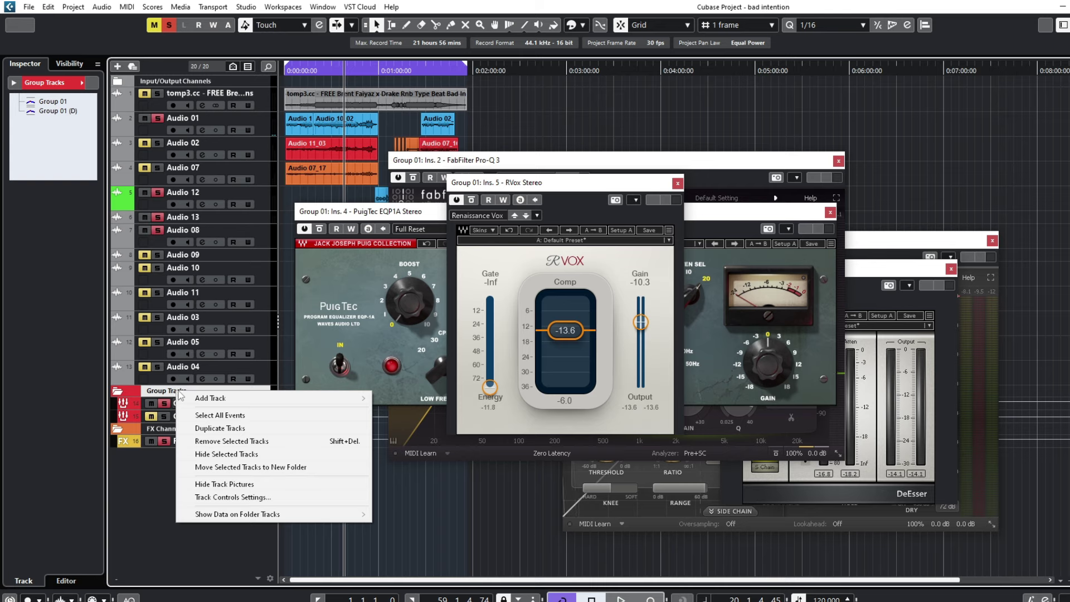
mouse_move(200, 398)
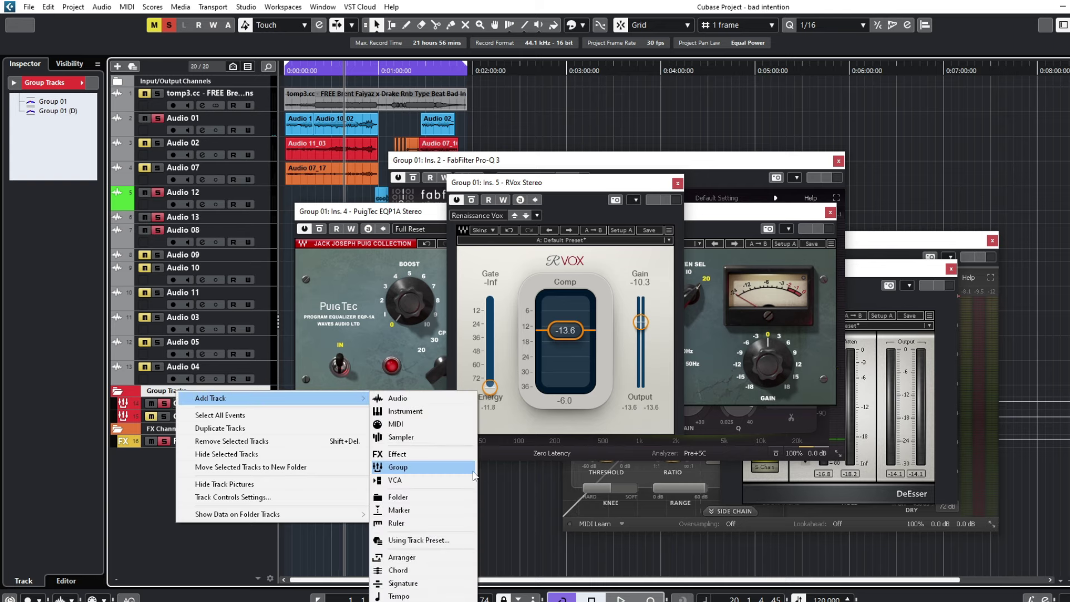
left_click(447, 459)
left_click(370, 267)
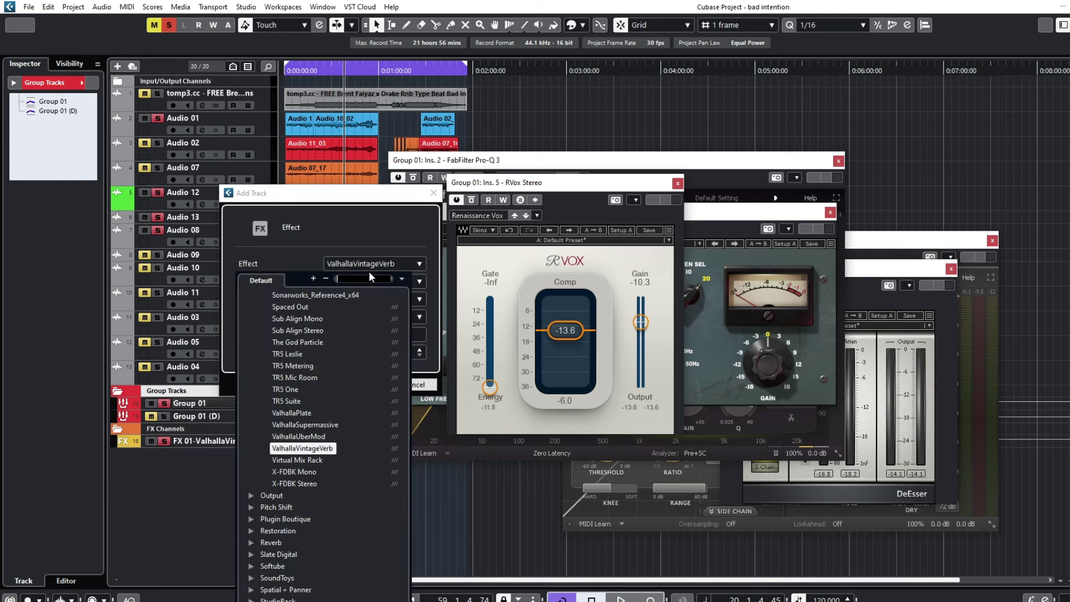
type("diub")
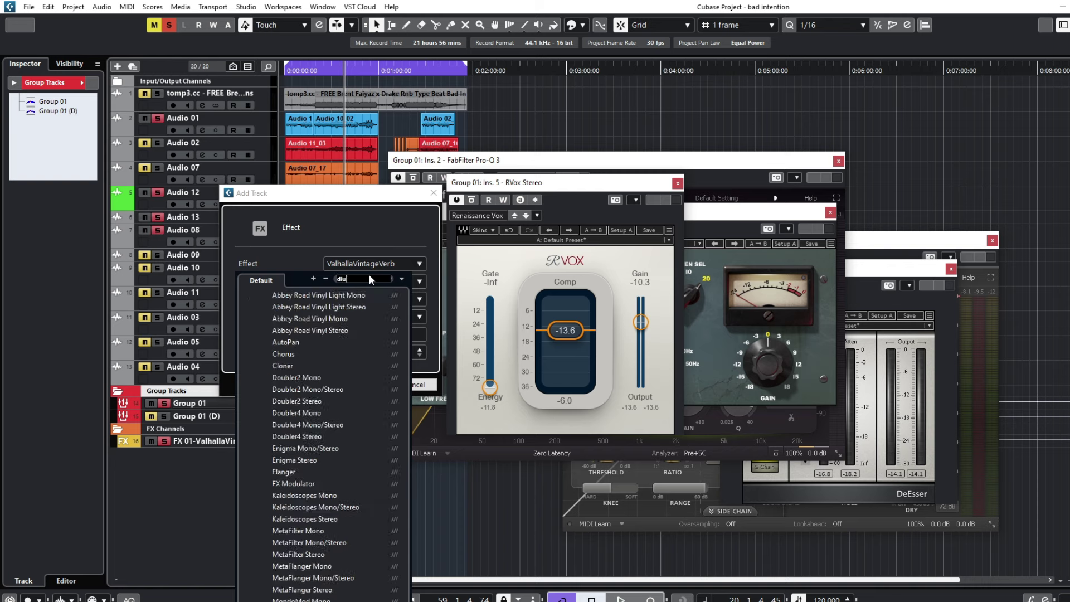
key("BackSpace")
key("BackSpace")
key("BackSpace")
key("BackSpace")
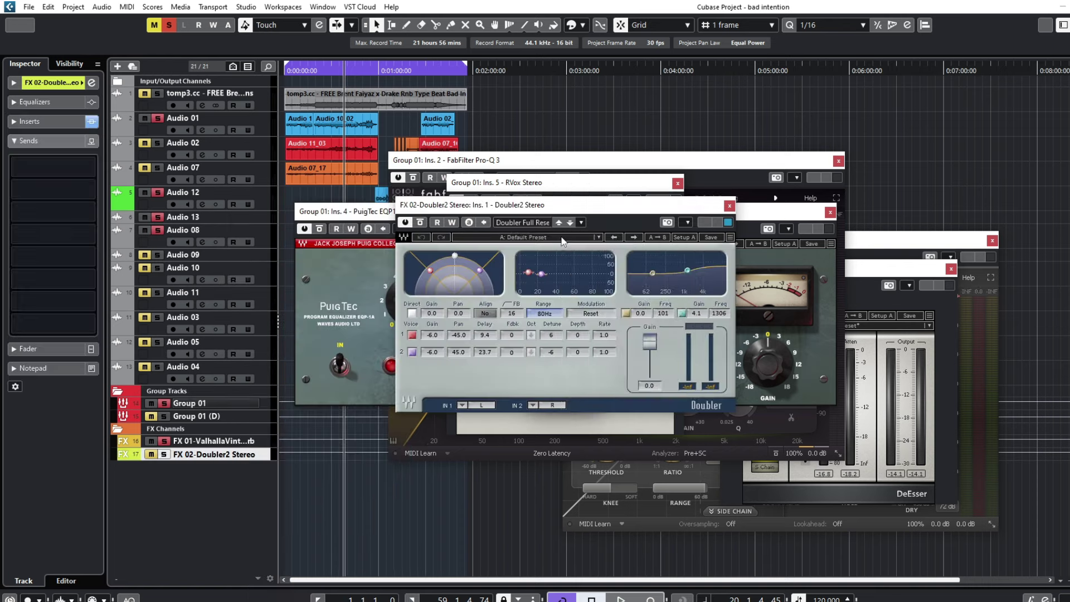
Step: Load the Greg Wells_GW Lead Vocal Doubler preset in Doubler2 and solo the FX 02-Doubler2 Stereo track
left_click(558, 222)
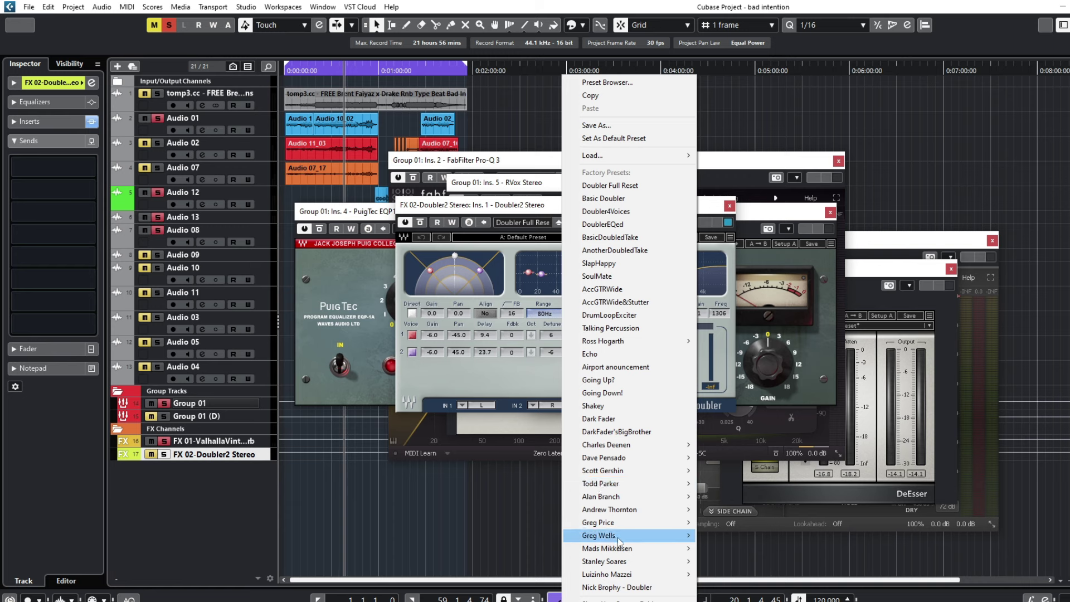
mouse_move(621, 536)
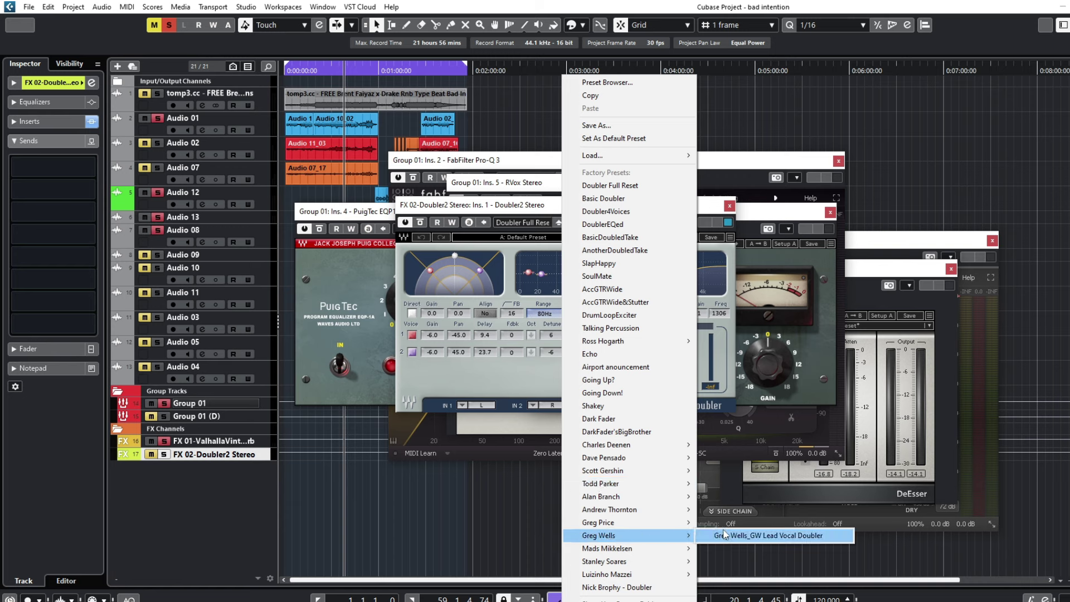
left_click(779, 536)
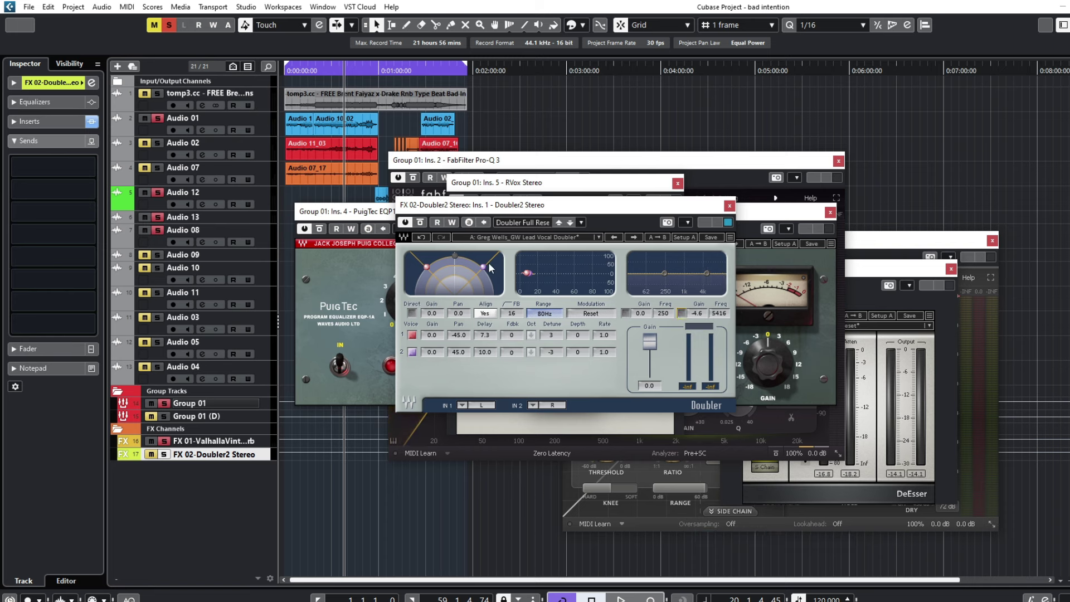
left_click(155, 455)
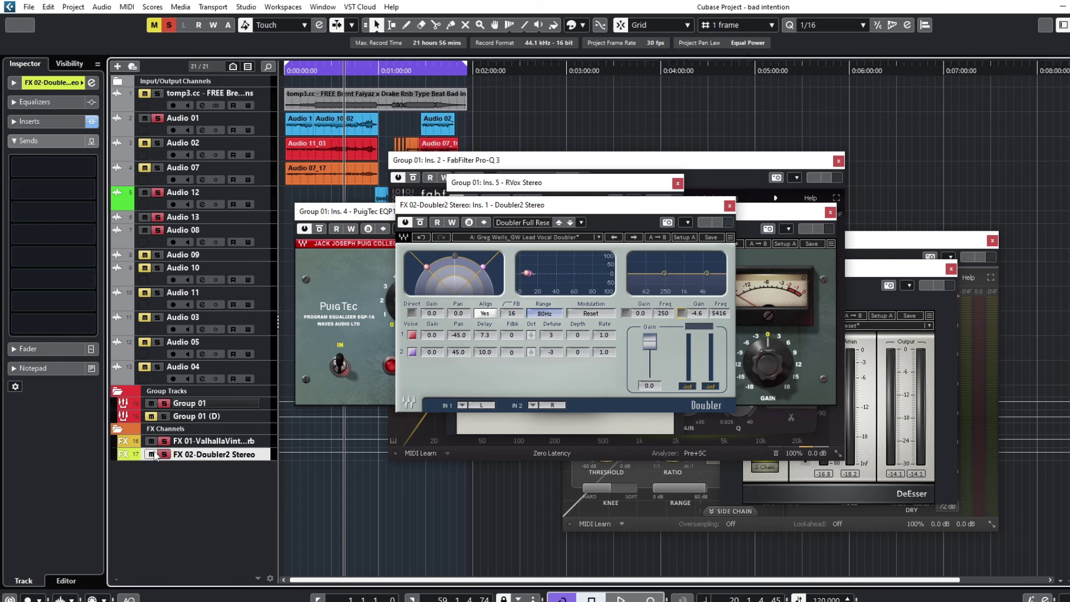
Step: Route Group 01's second send to FX 02-Doubler2 Stereo, activate it and set its level to -11.5 while auditioning
left_click(195, 402)
left_click(47, 188)
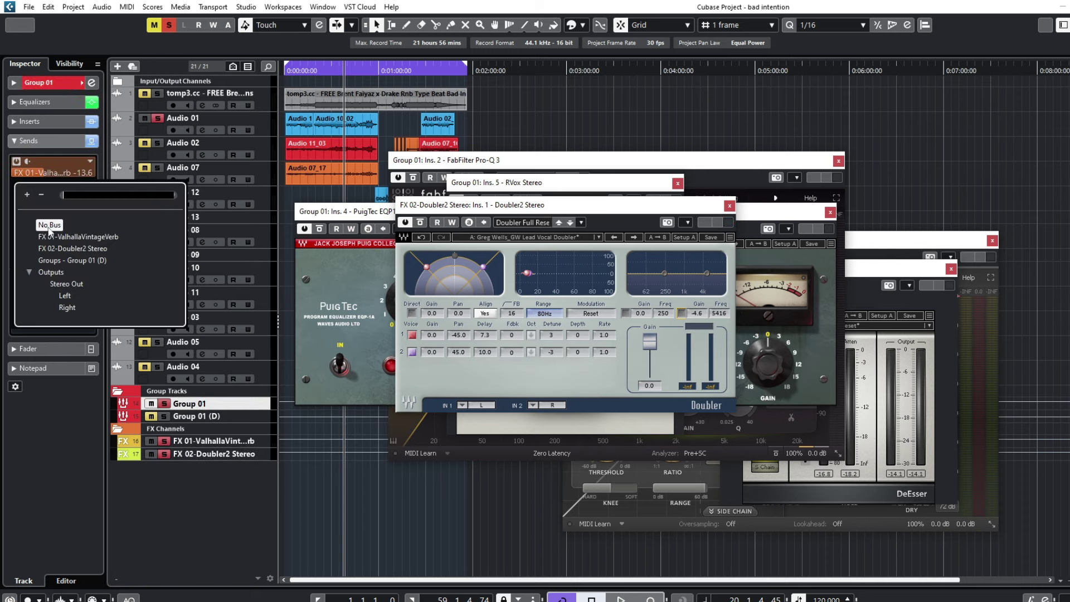
left_click(61, 248)
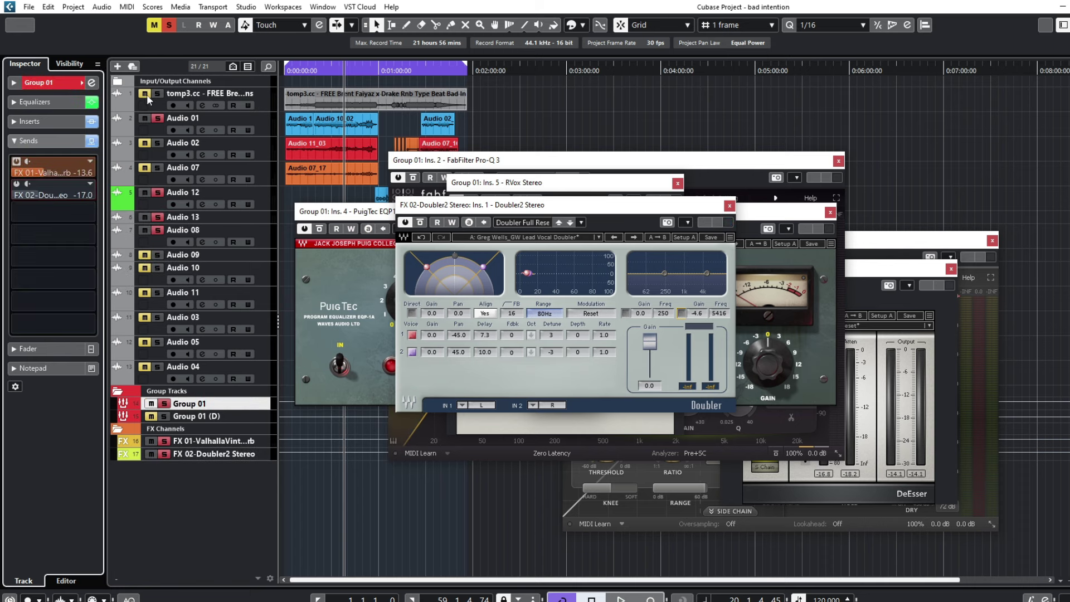
key("space")
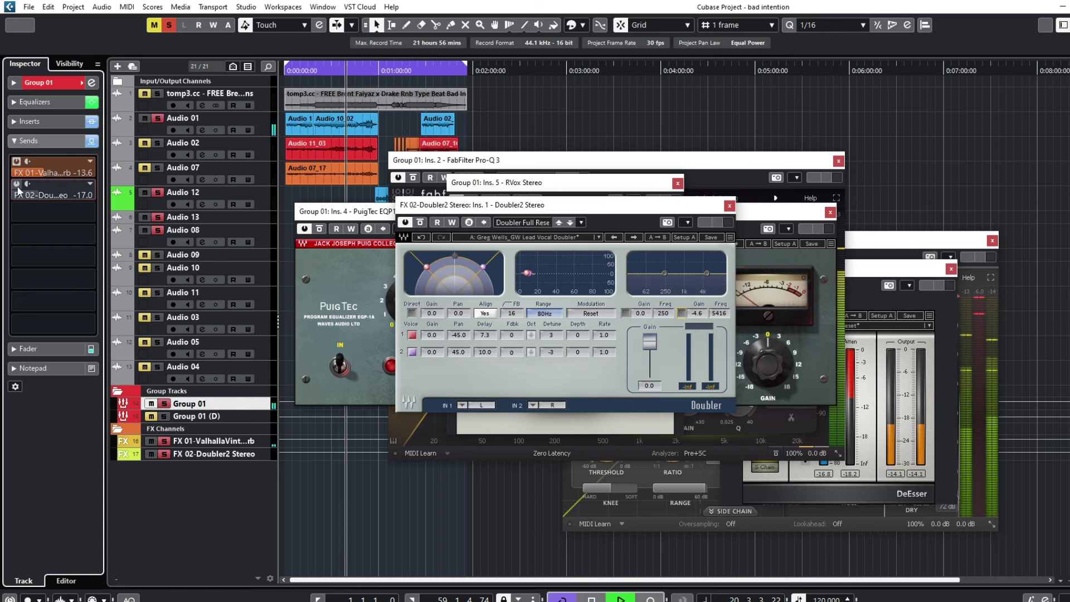
left_click_drag(39, 195, 77, 201)
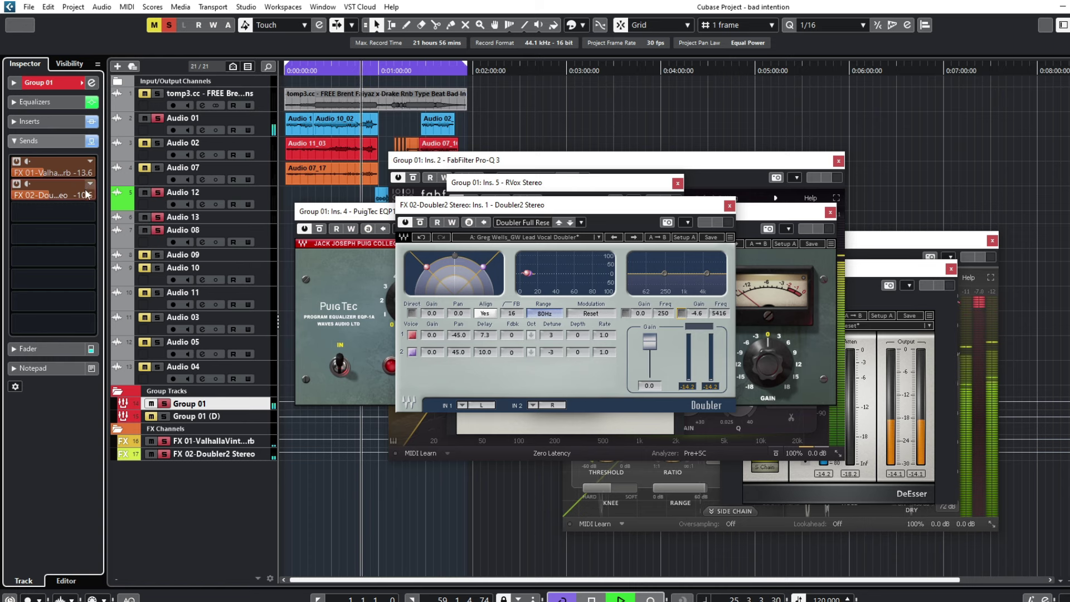
left_click_drag(85, 196, 80, 196)
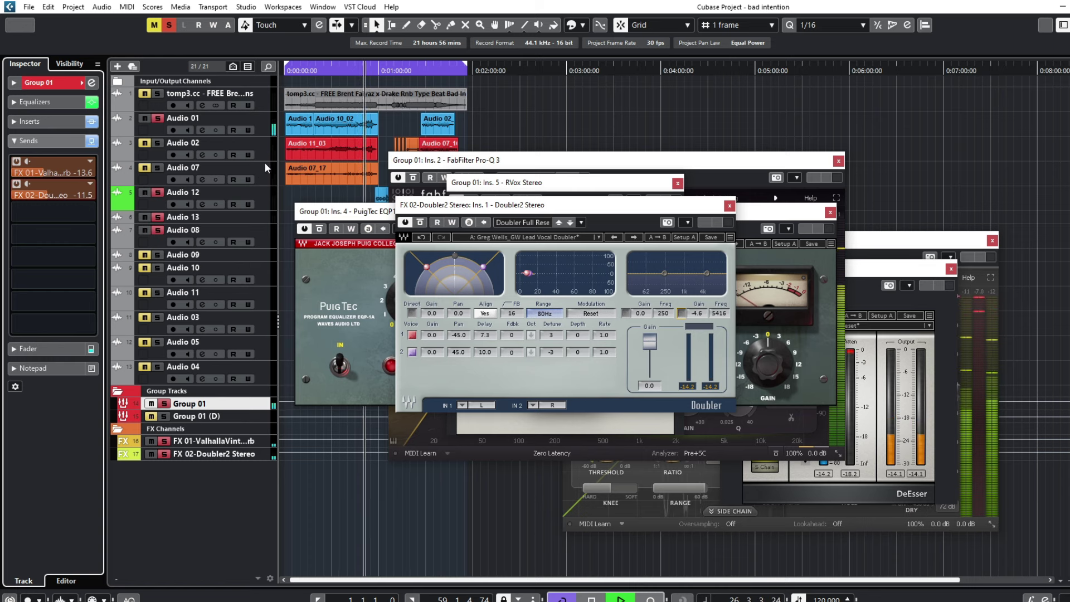
Step: Unmute the beat track and, with playback moved back to the project start, set its volume to 0.00
left_click(145, 93)
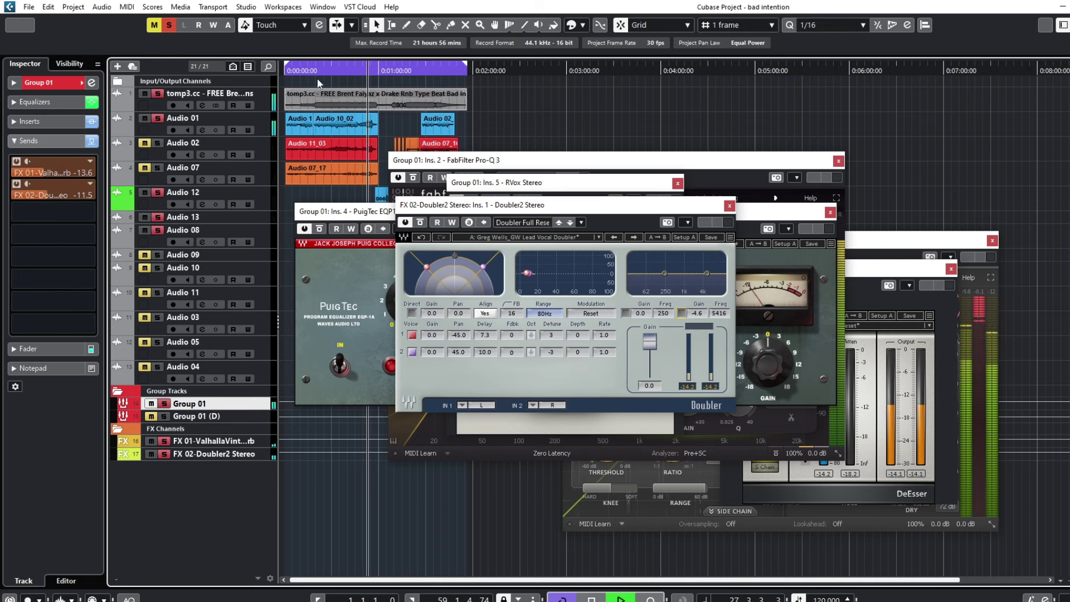
left_click_drag(311, 72, 285, 98)
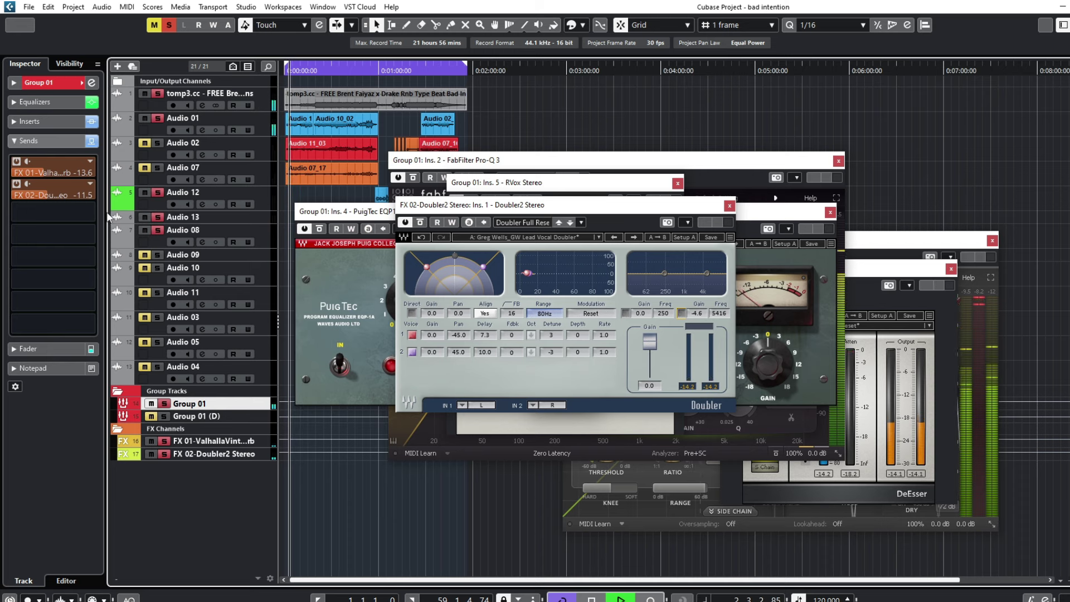
left_click(188, 94)
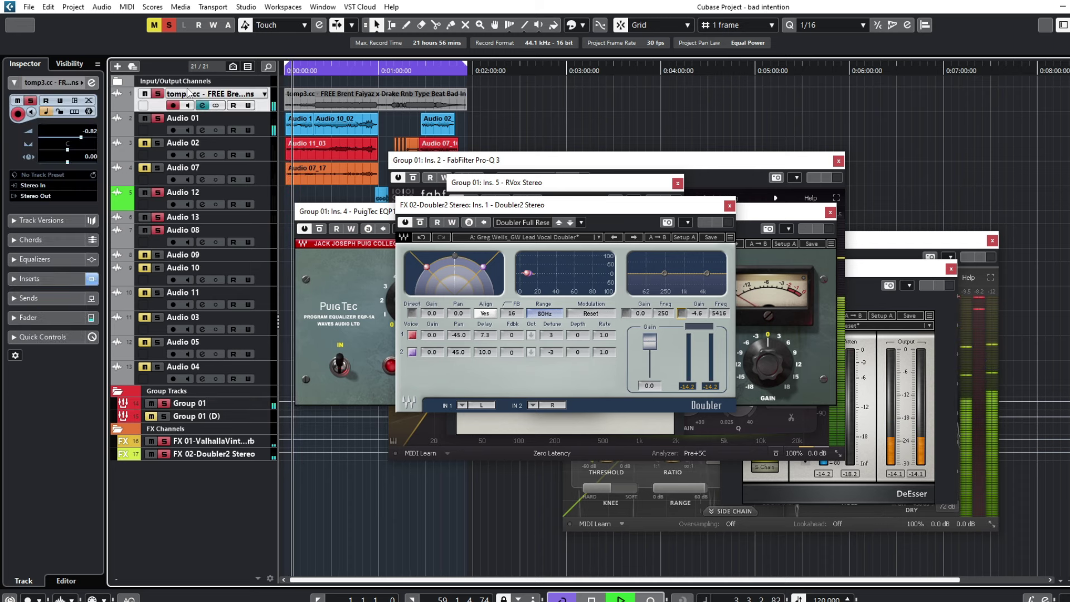
double_click(91, 131)
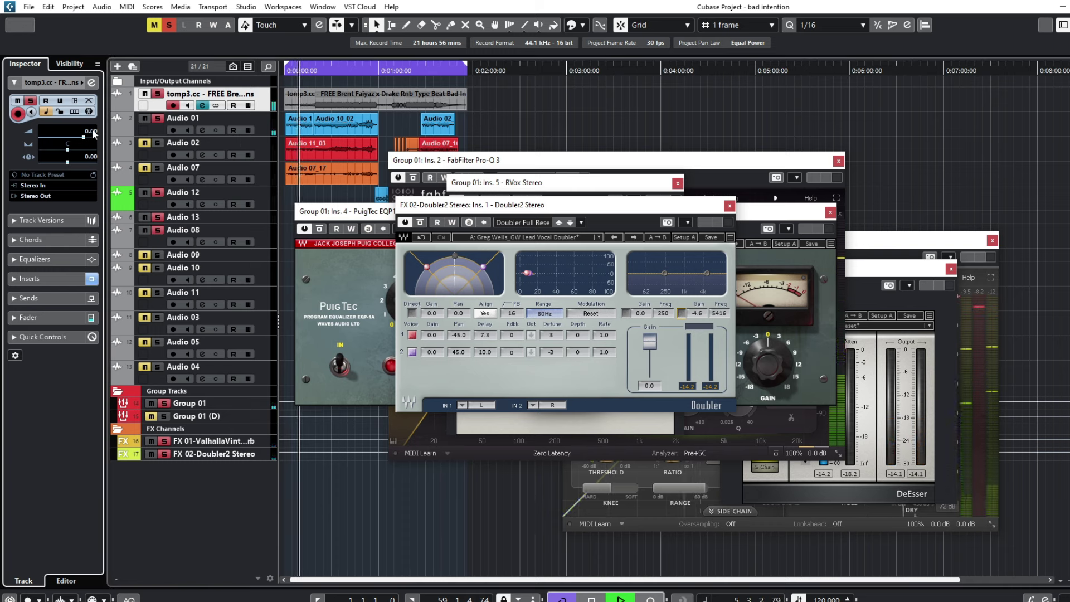
type("0")
key("Return")
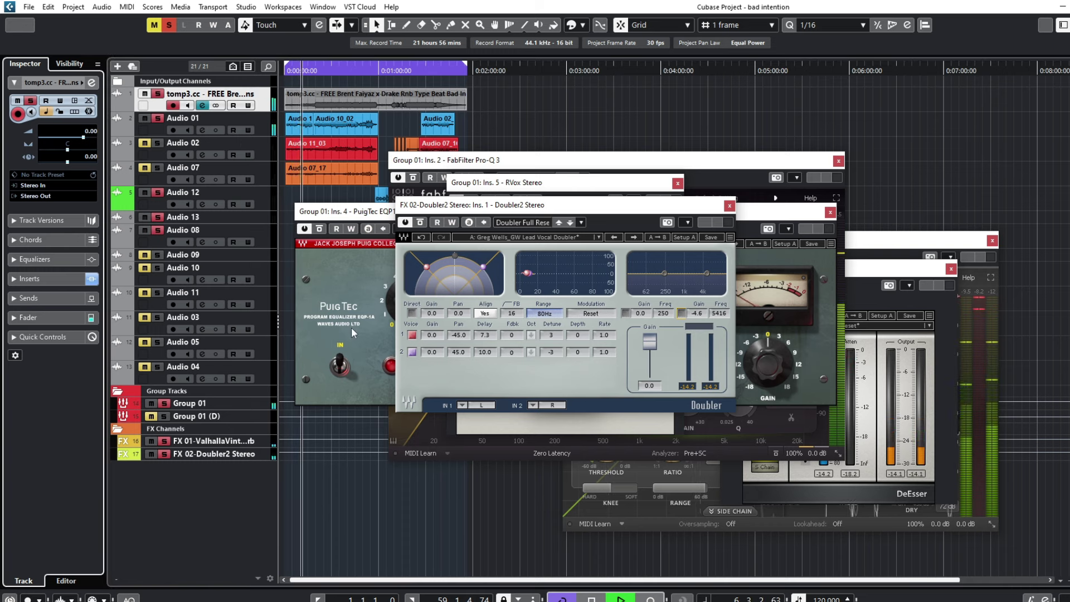
Step: Select Group 01 to check its channel volume and close the Doubler2 and RVox plug-in windows
left_click(211, 406)
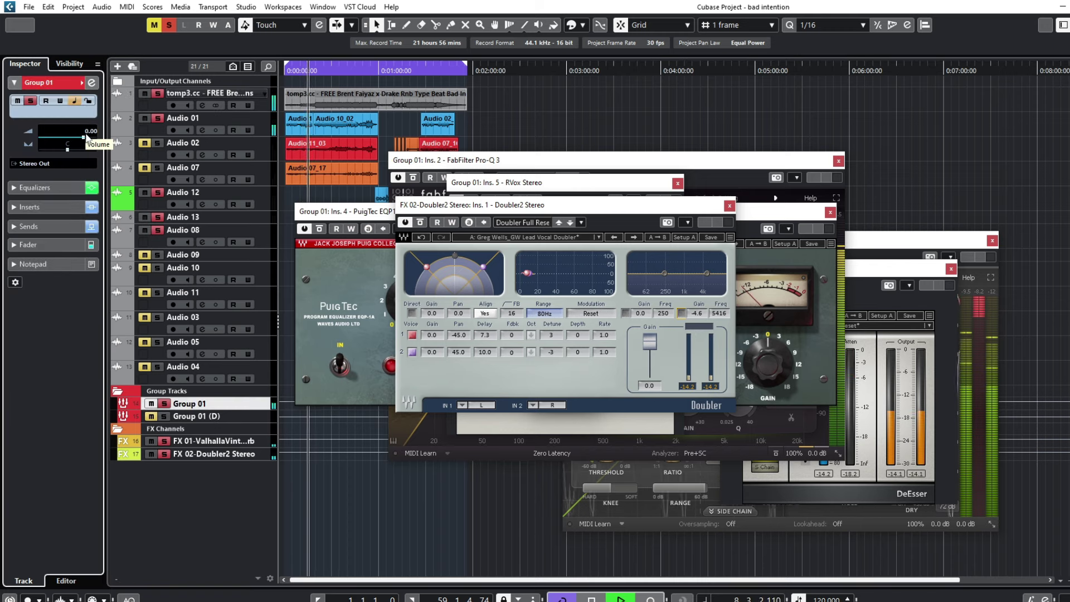
left_click(730, 206)
left_click(677, 183)
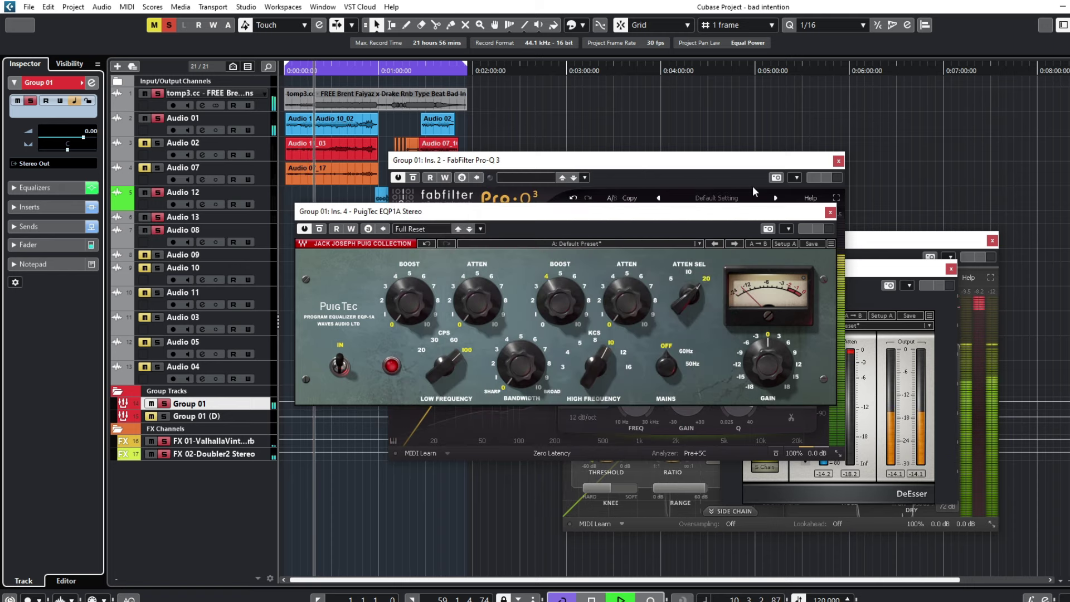
Step: Lower the beat track's volume to -0.83 during playback, closing the PuigTec EQP1A window, and stop playback
left_click(192, 100)
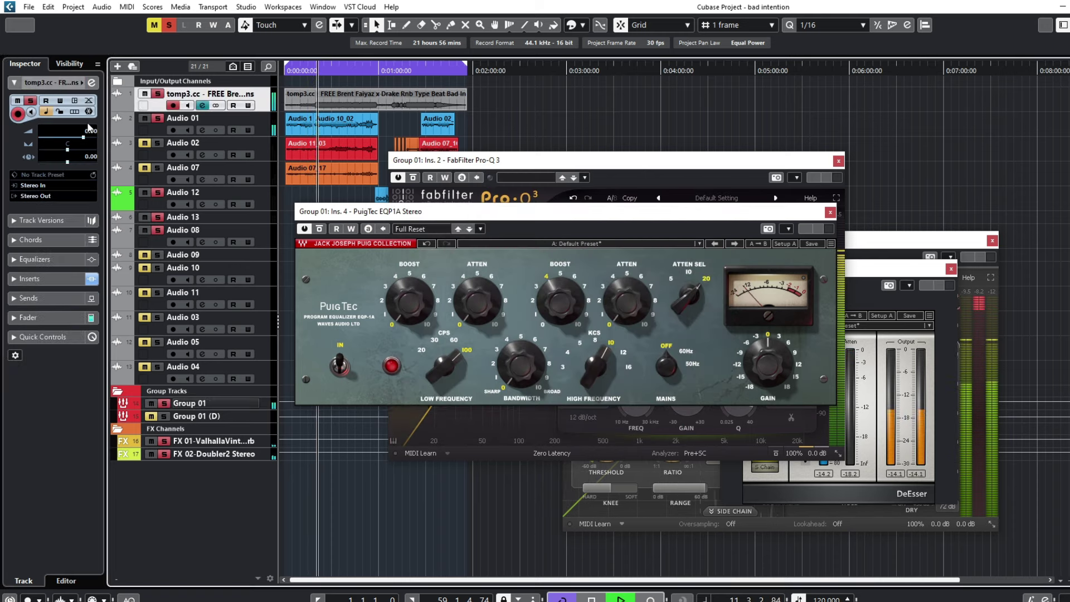
scroll(89, 133, "down", 1)
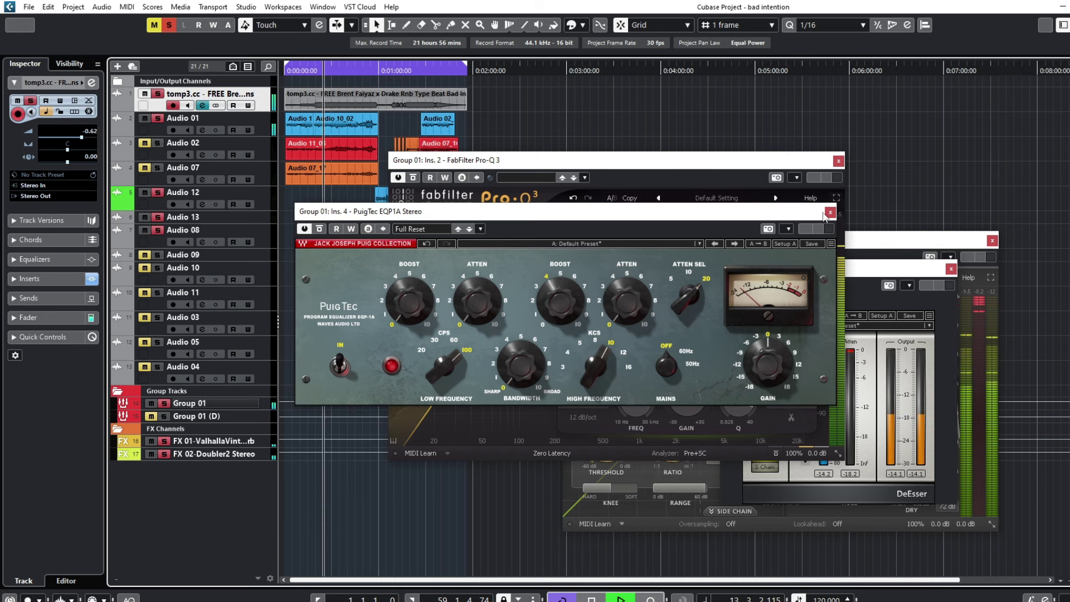
left_click(830, 212)
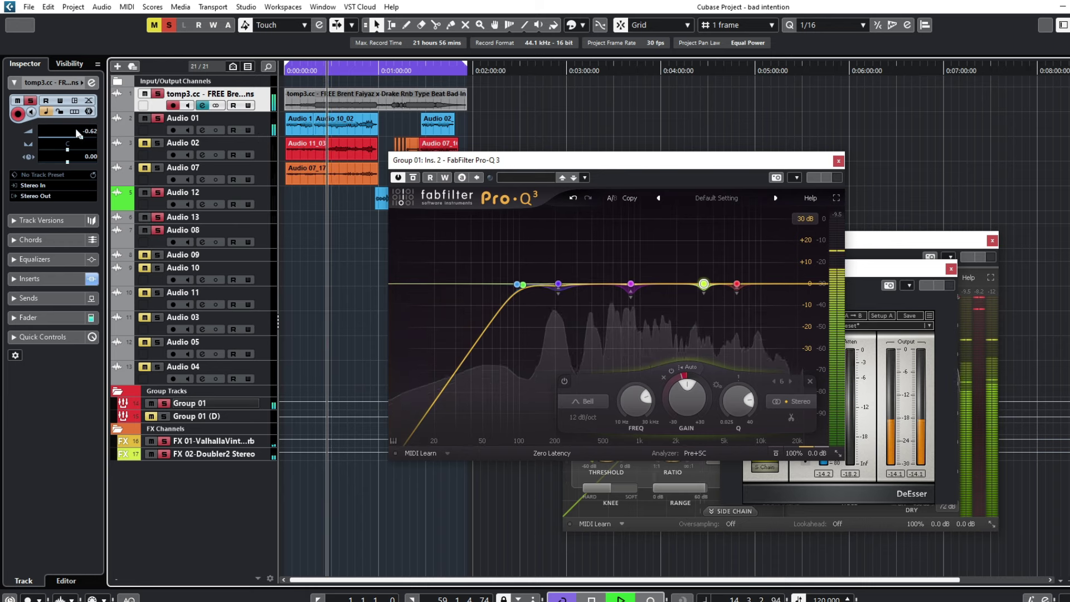
scroll(87, 134, "down", 1)
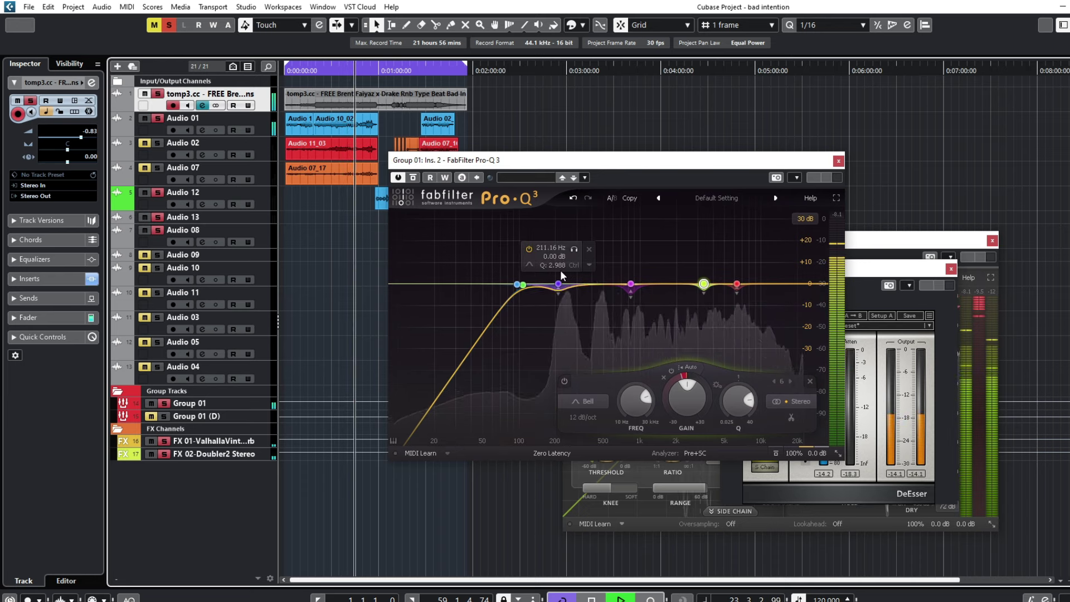
key("space")
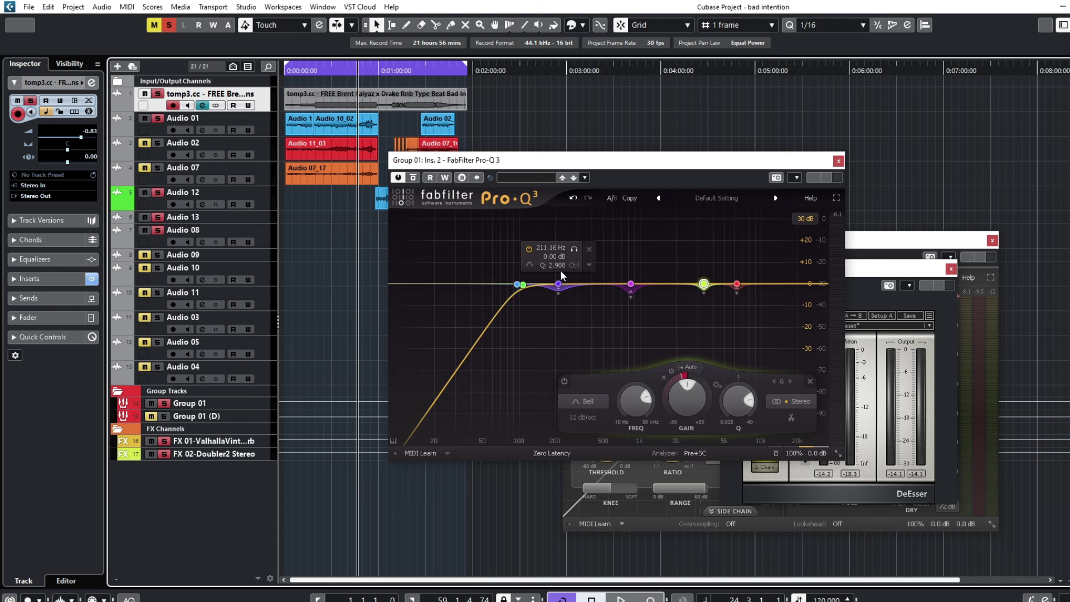
Step: Unmute Group 01 (D) and look over its insert chain
left_click(149, 417)
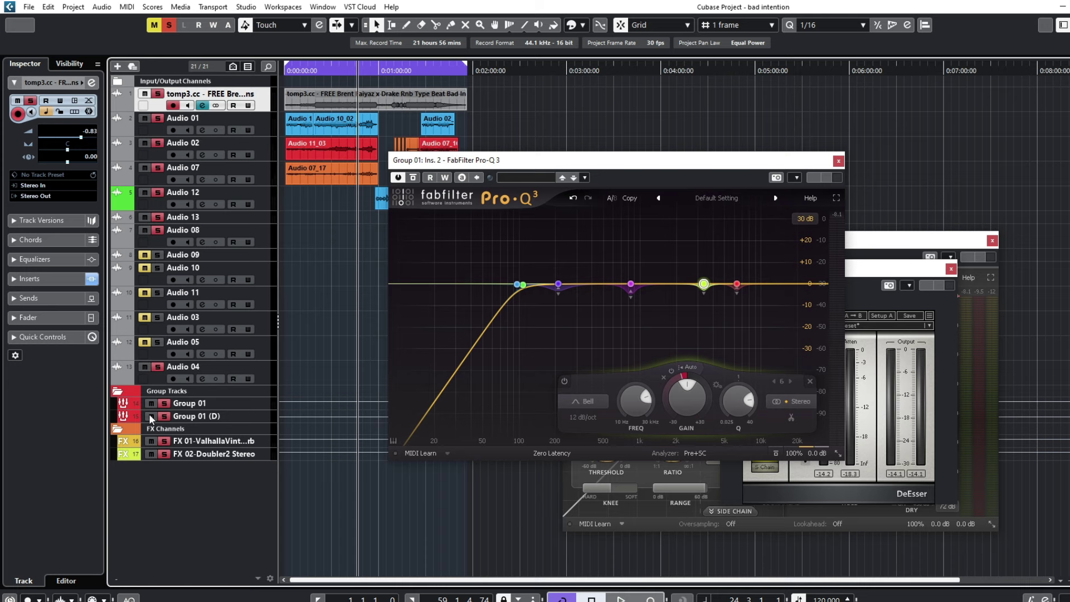
left_click(206, 421)
left_click(54, 207)
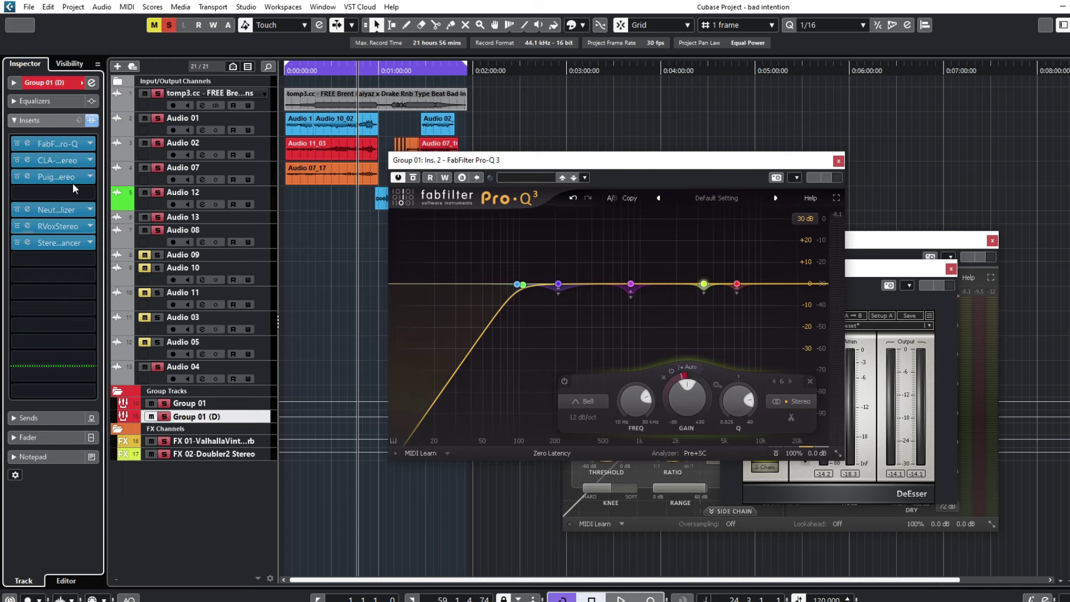
left_click(60, 118)
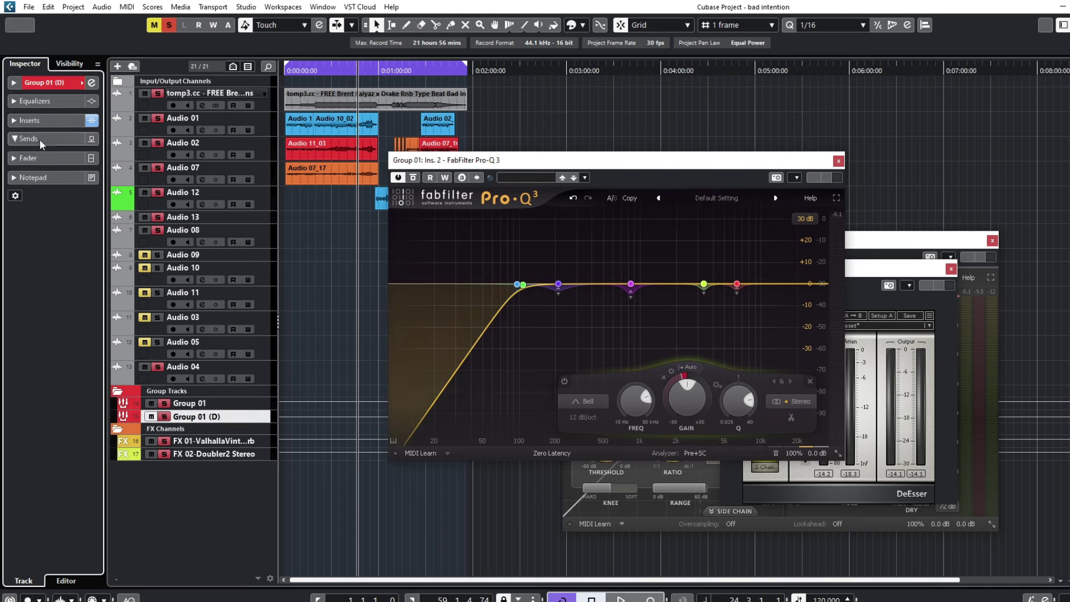
Step: Route Group 01 (D)'s first send to FX 01-ValhallaVintageVerb at -14.1 and activate it
left_click(39, 139)
left_click(42, 162)
left_click(49, 212)
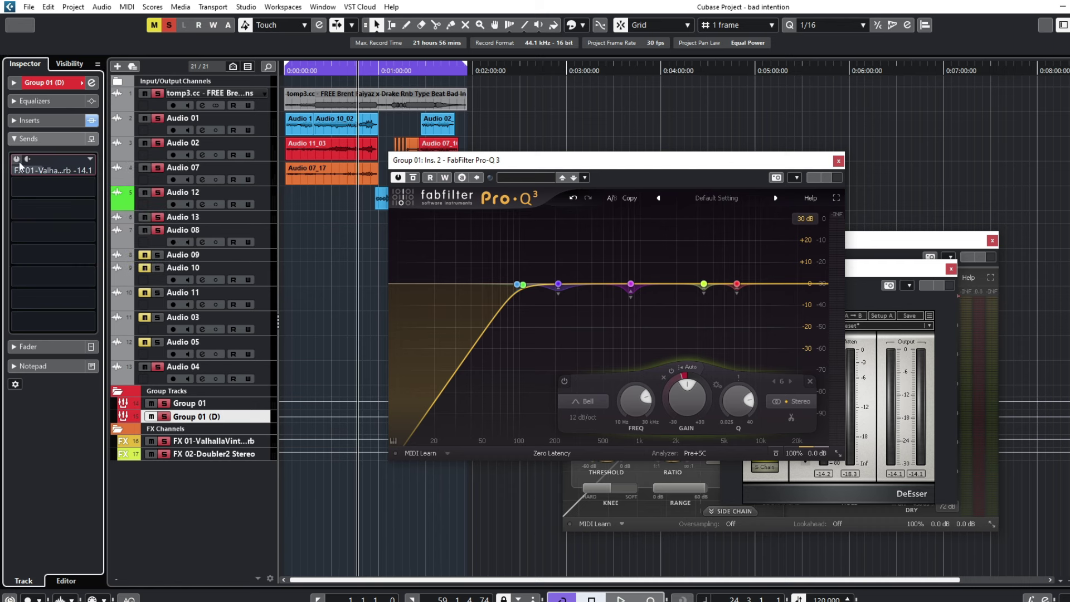
left_click(16, 159)
Step: Play from the project start, check Group 01 (D)'s inserts and set its volume to -4.95 while auditioning
left_click(298, 80)
key("space")
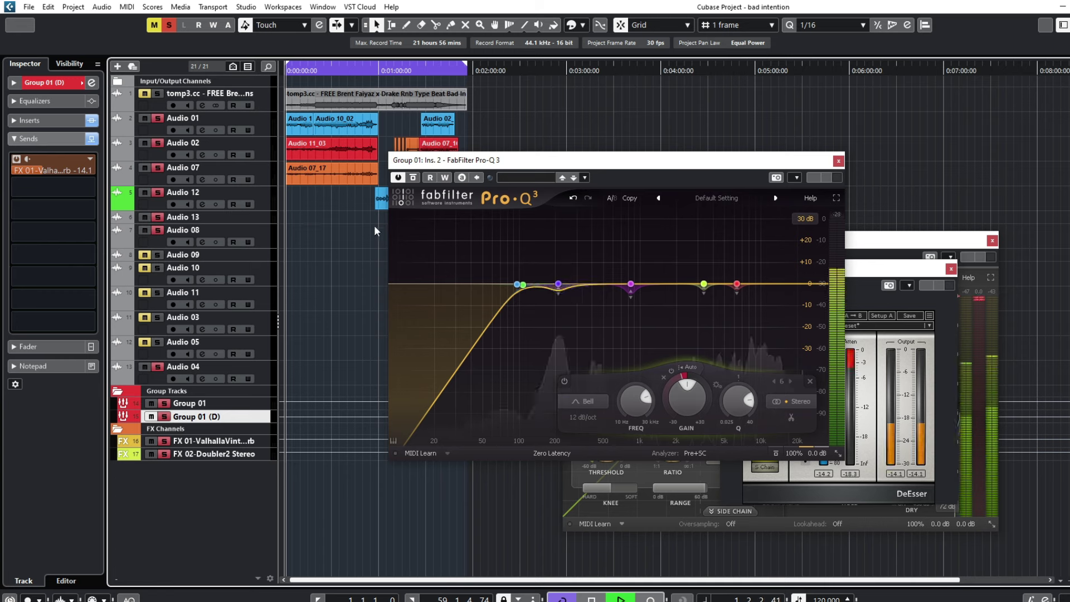
left_click(60, 87)
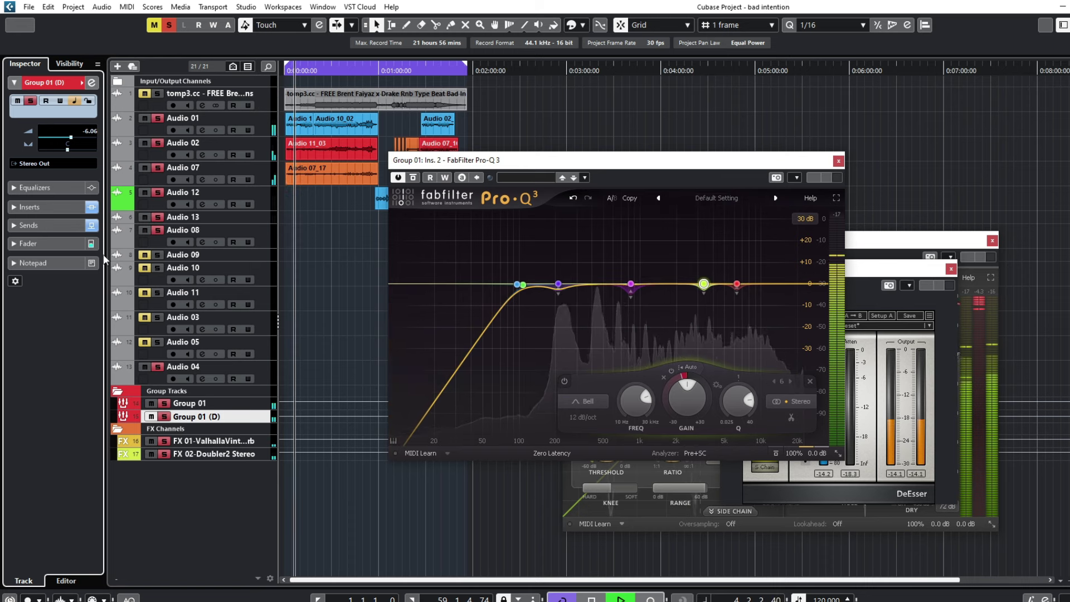
left_click(45, 207)
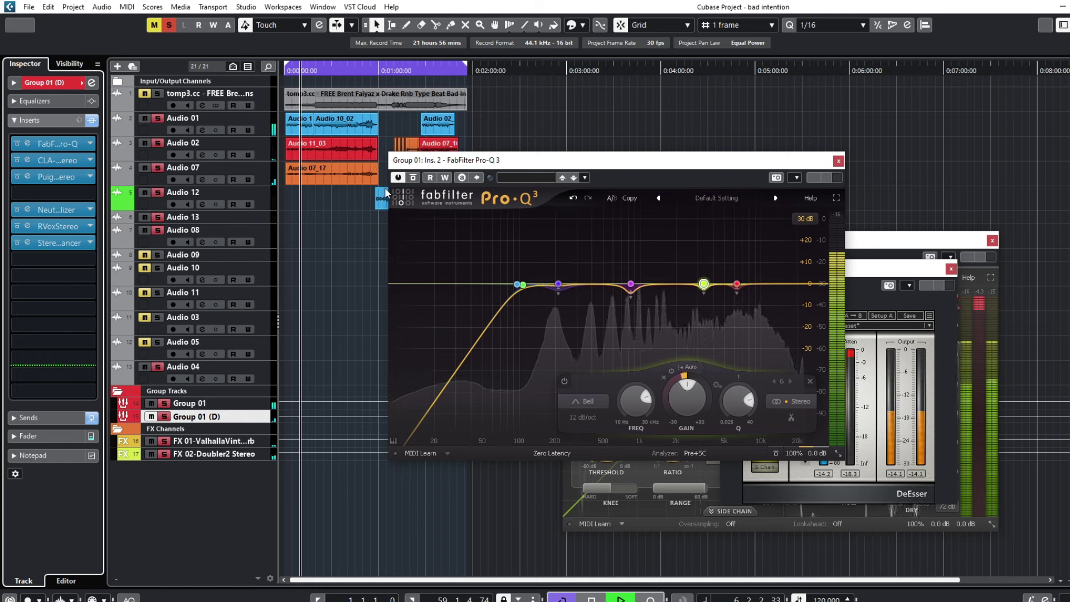
left_click(44, 82)
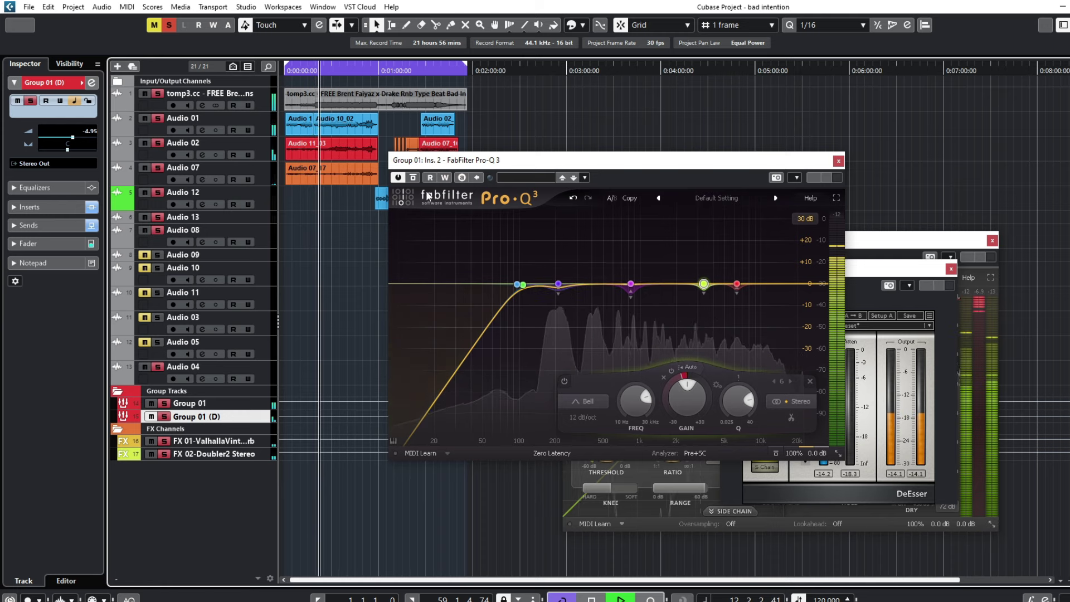
Step: Raise Group 01 (D)'s reverb send to about -9, lower the group's volume to -6.37 and stop playback
left_click(29, 225)
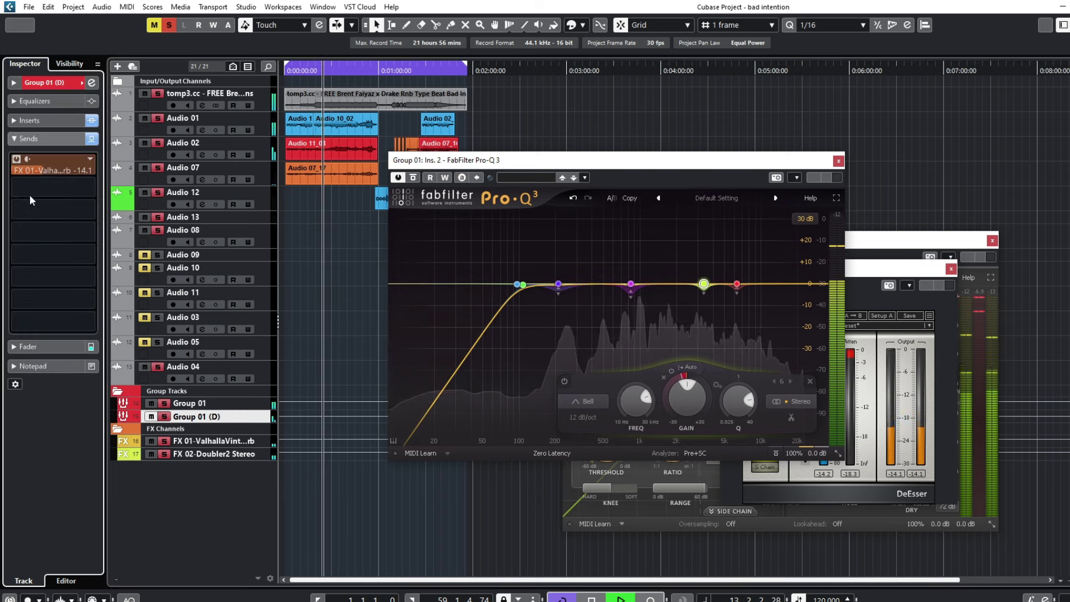
left_click_drag(70, 170, 87, 173)
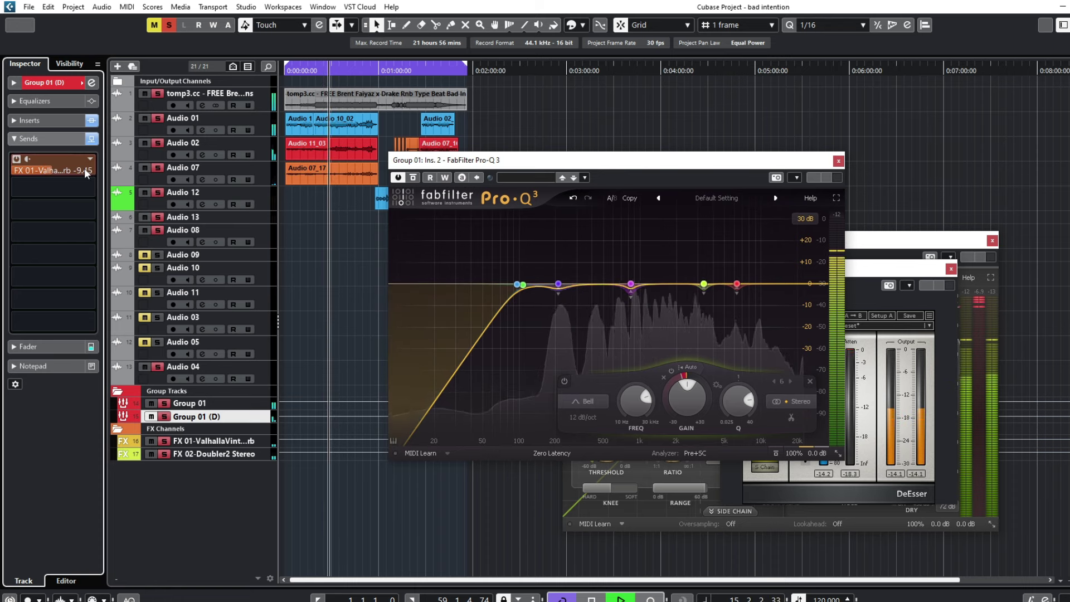
left_click(55, 82)
scroll(89, 135, "down", 1)
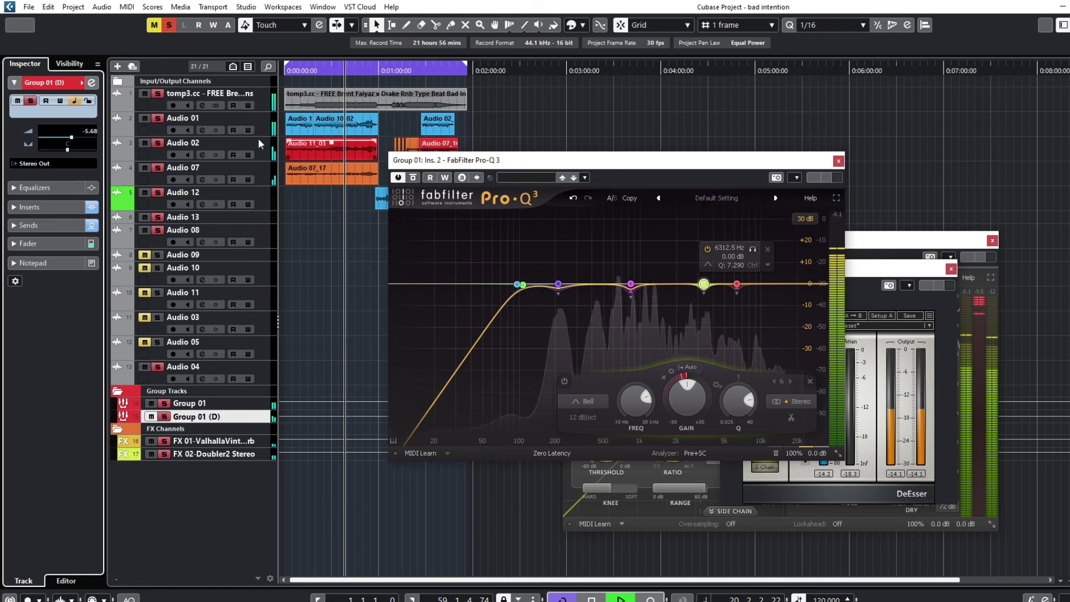
scroll(92, 137, "down", 1)
scroll(92, 137, "down", 1)
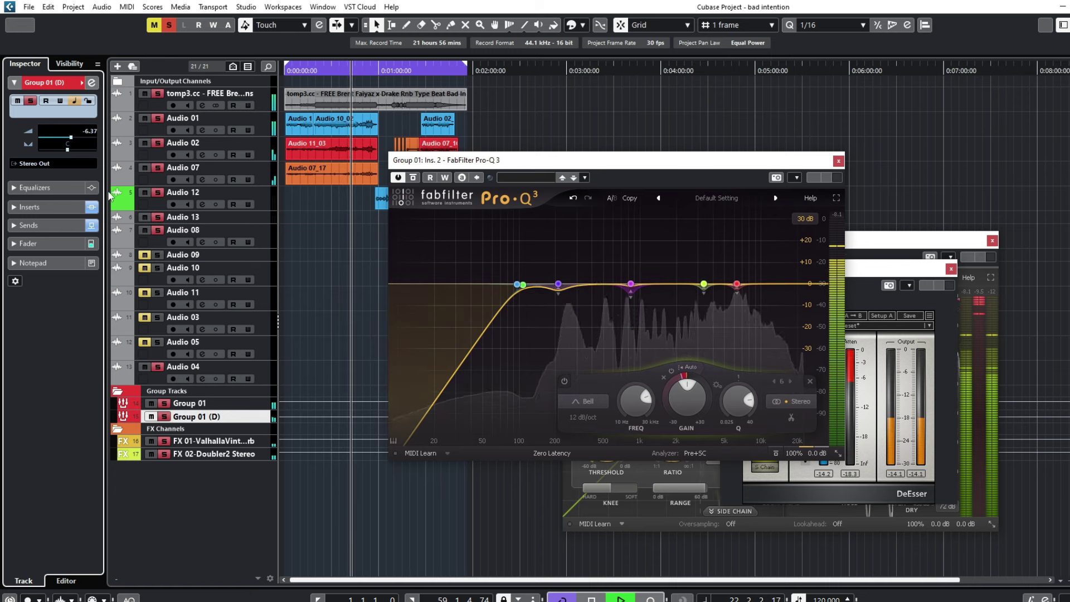
key("space")
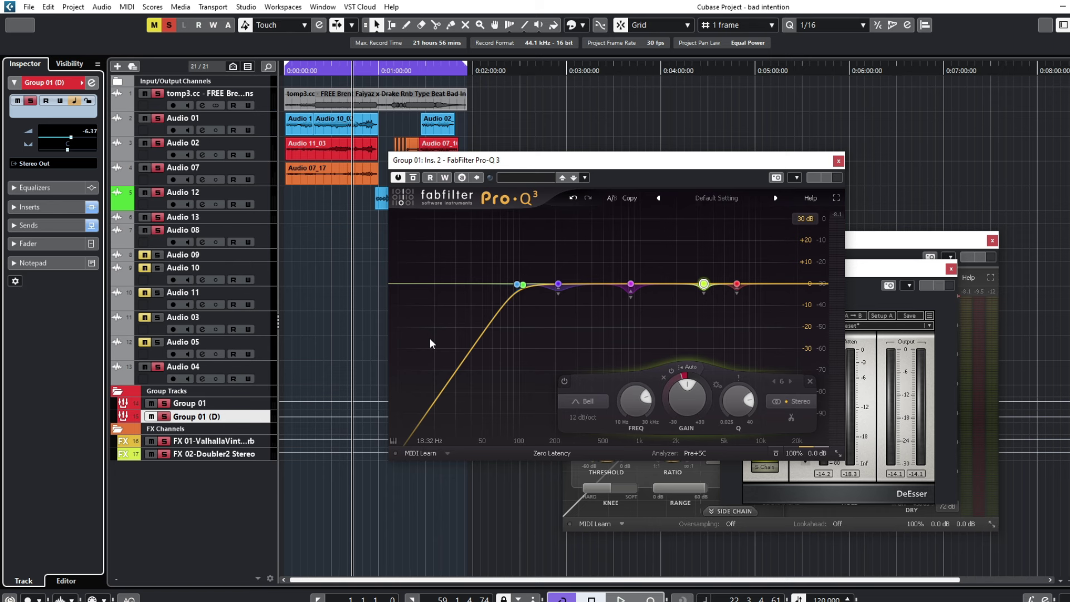
Step: Close the FabFilter Pro-Q 3 window and display Group 01's insert chain
left_click(838, 161)
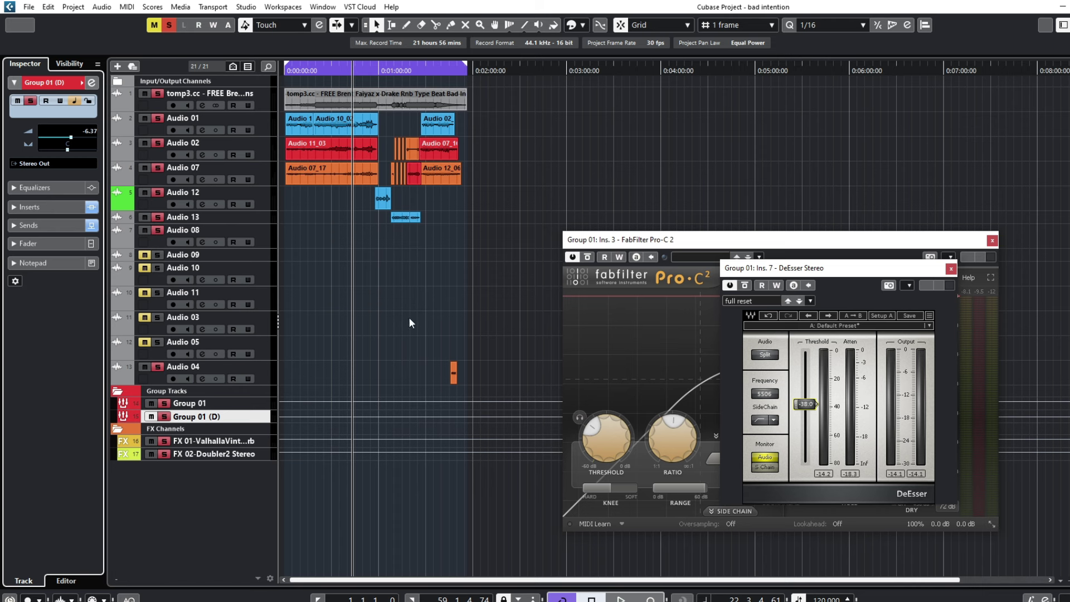
left_click(210, 405)
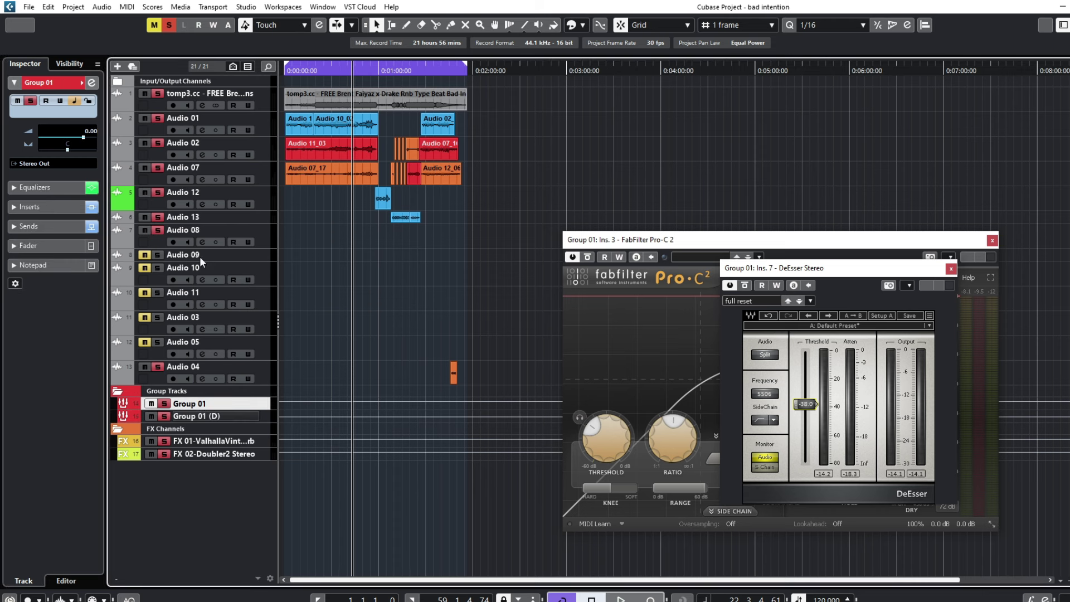
left_click(59, 211)
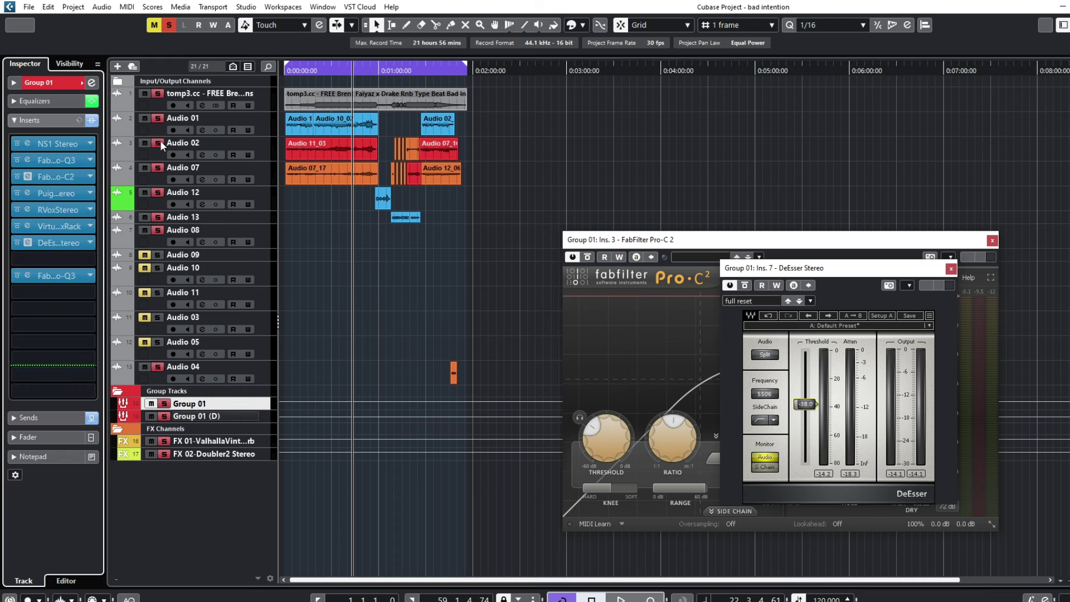